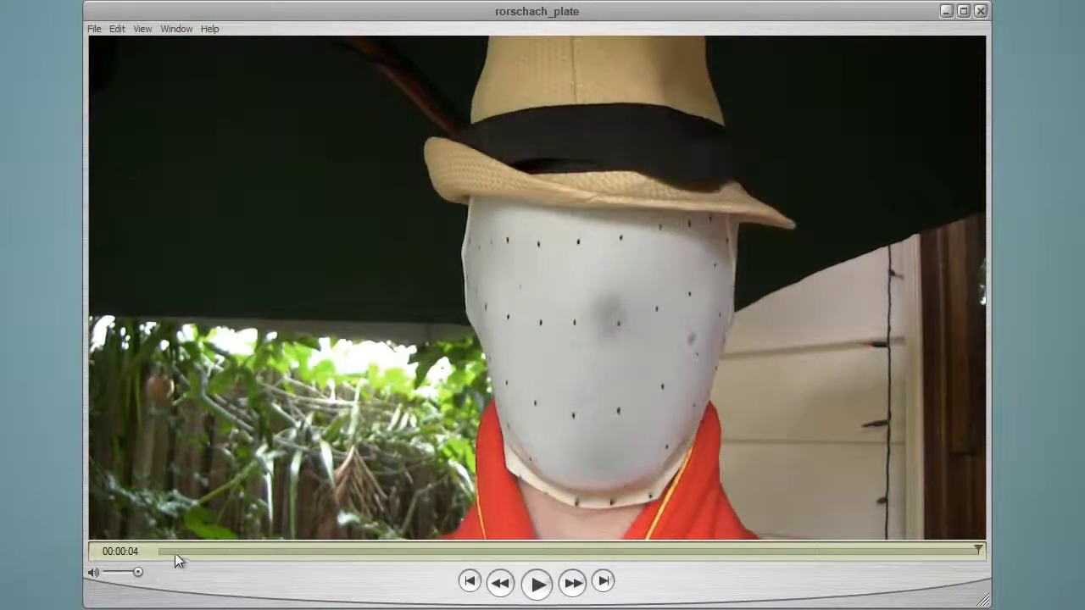
Step: Scrub the rorschach_plate clip back and forth, ending on the side-profile opening frame at 00:00:00
{"action": "left_click_drag", "start_coordinate": [175, 552], "coordinate": [513, 552]}
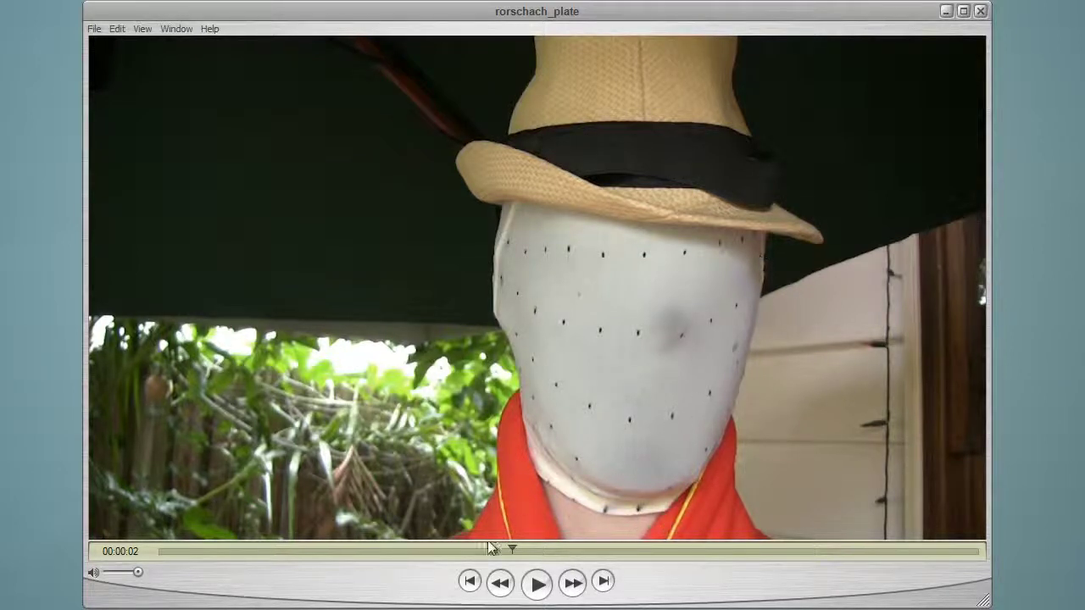
{"action": "left_click_drag", "start_coordinate": [512, 551], "coordinate": [625, 552]}
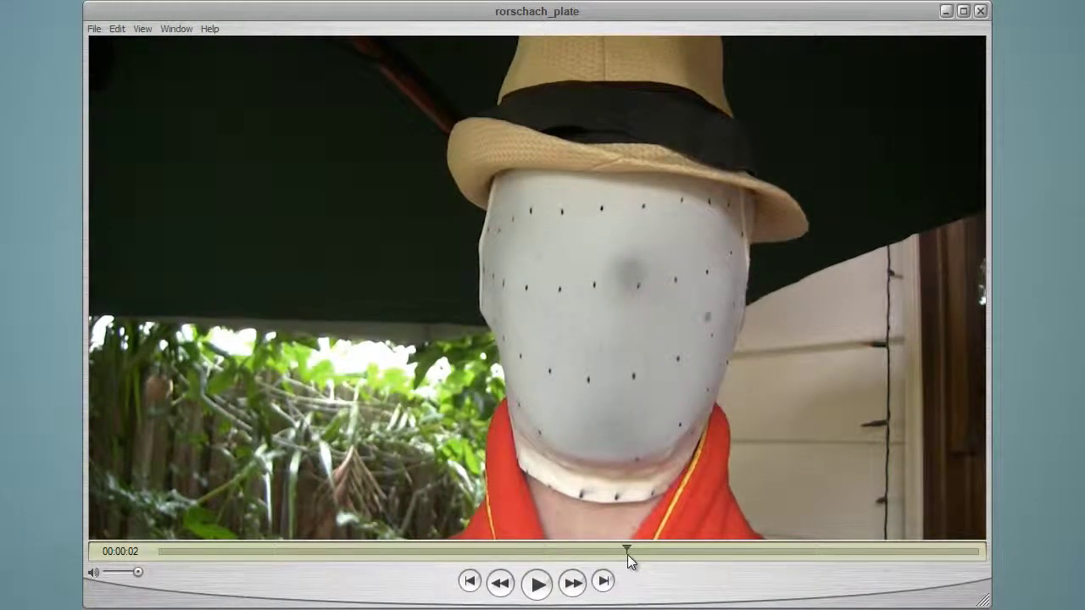
{"action": "left_click_drag", "start_coordinate": [627, 551], "coordinate": [537, 552]}
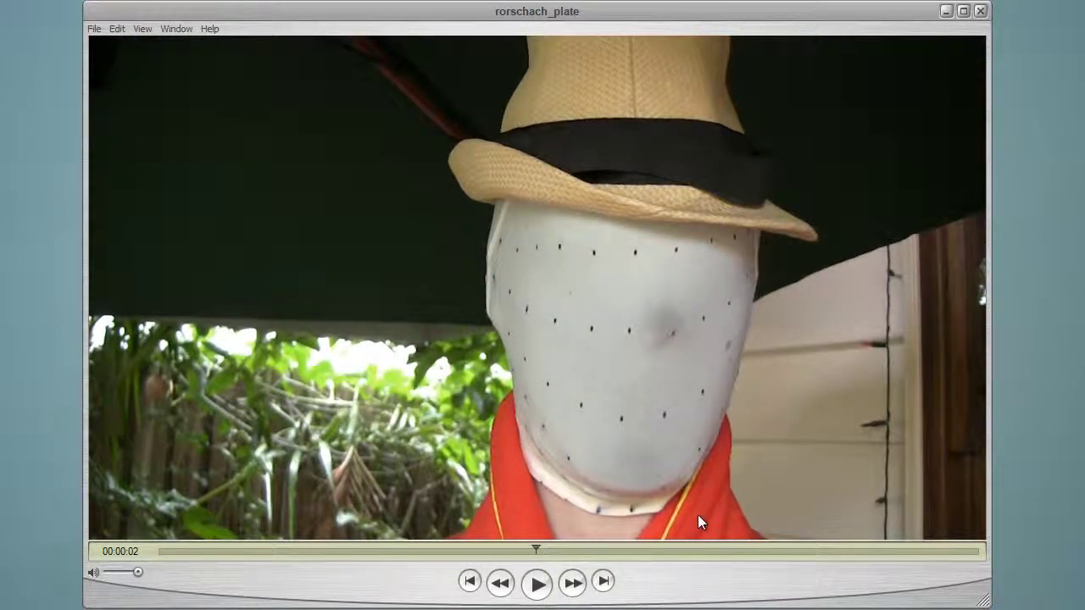
{"action": "left_click_drag", "start_coordinate": [537, 550], "coordinate": [189, 551]}
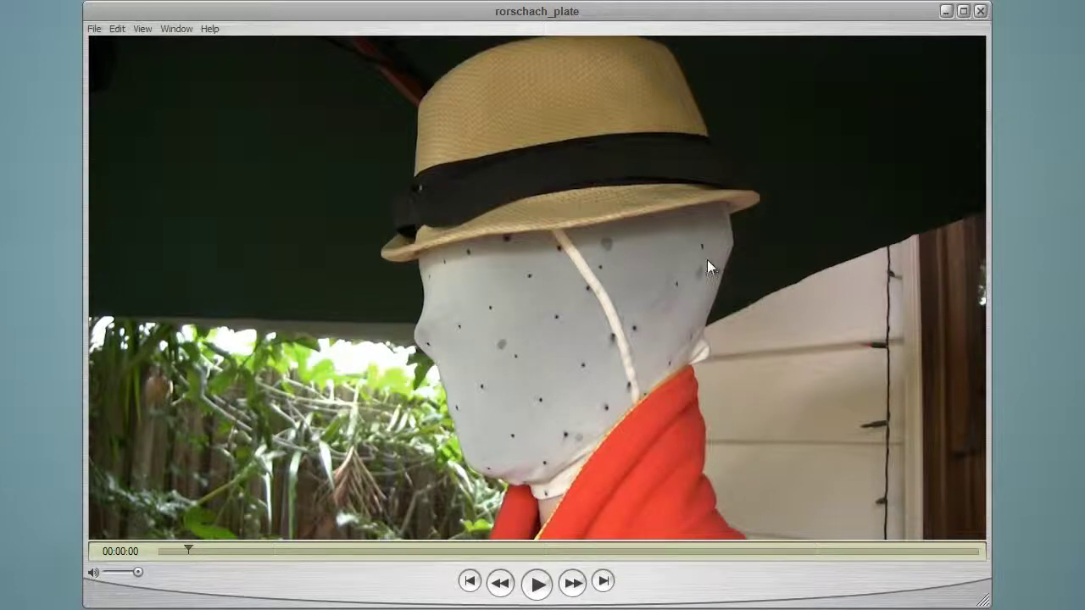
Step: Scrub between side and front views, settling at 00:00:01 on the camera-facing frame
{"action": "mouse_move", "coordinate": [207, 548]}
{"action": "left_mouse_down"}
{"action": "mouse_move", "coordinate": [762, 549]}
{"action": "mouse_move", "coordinate": [203, 550]}
{"action": "left_mouse_up"}
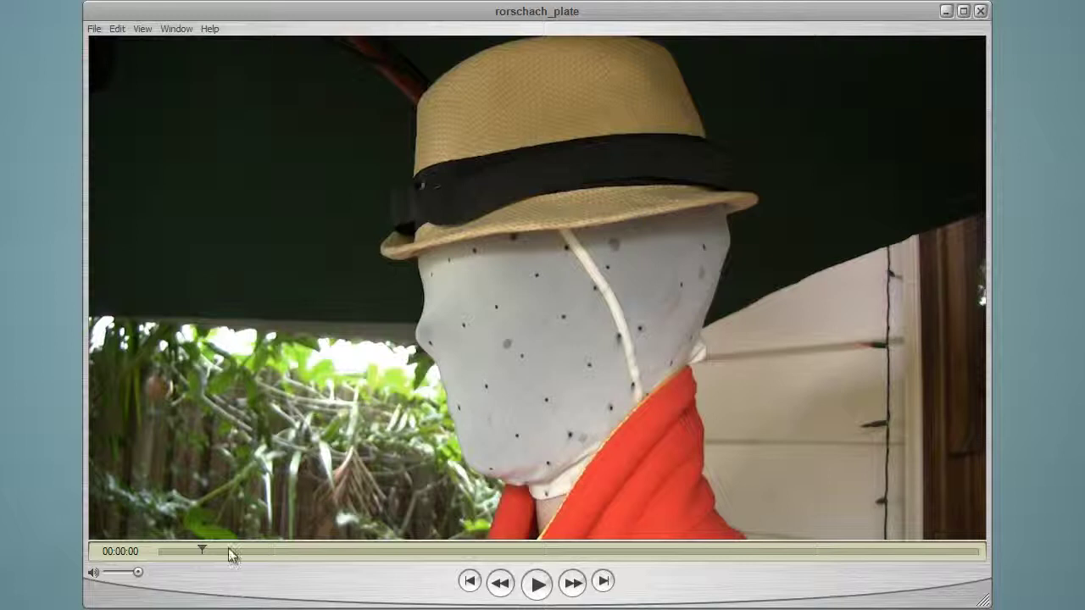
{"action": "left_click_drag", "start_coordinate": [204, 551], "coordinate": [388, 554]}
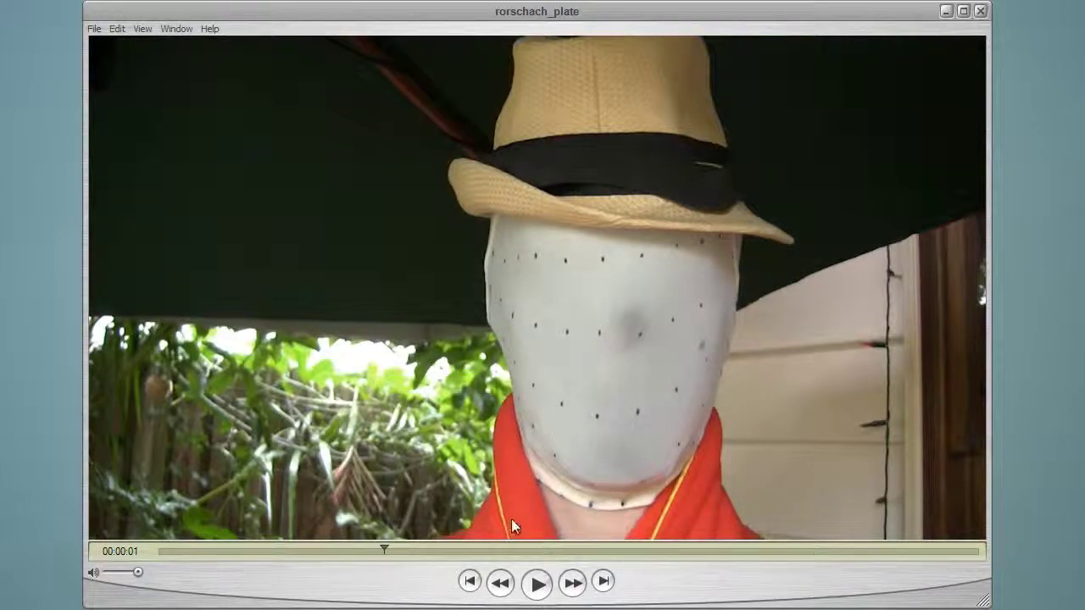
{"action": "left_click_drag", "start_coordinate": [386, 551], "coordinate": [161, 550]}
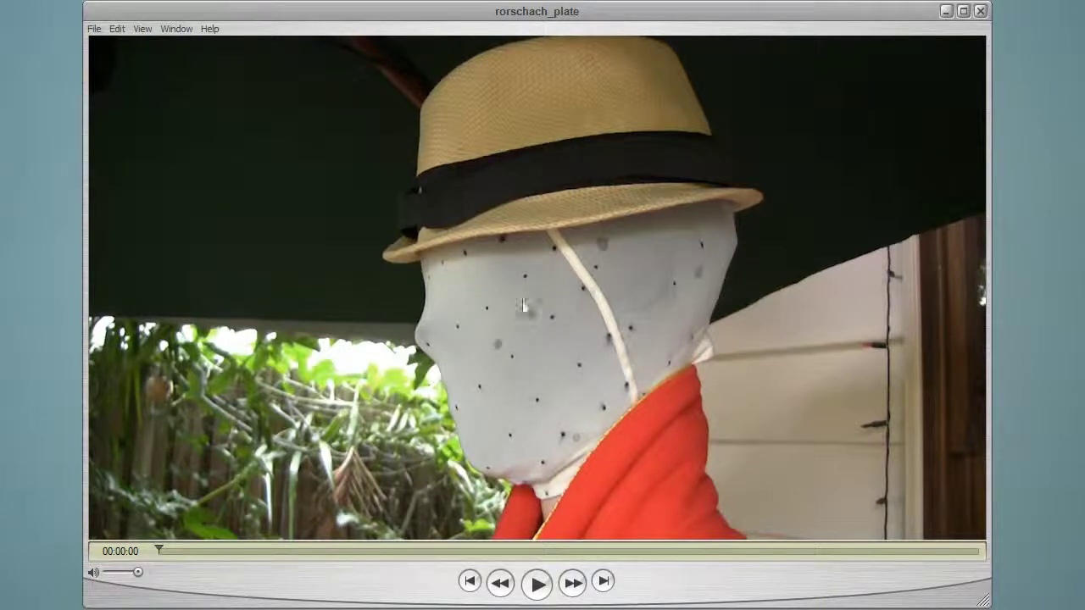
{"action": "left_click_drag", "start_coordinate": [159, 549], "coordinate": [248, 572]}
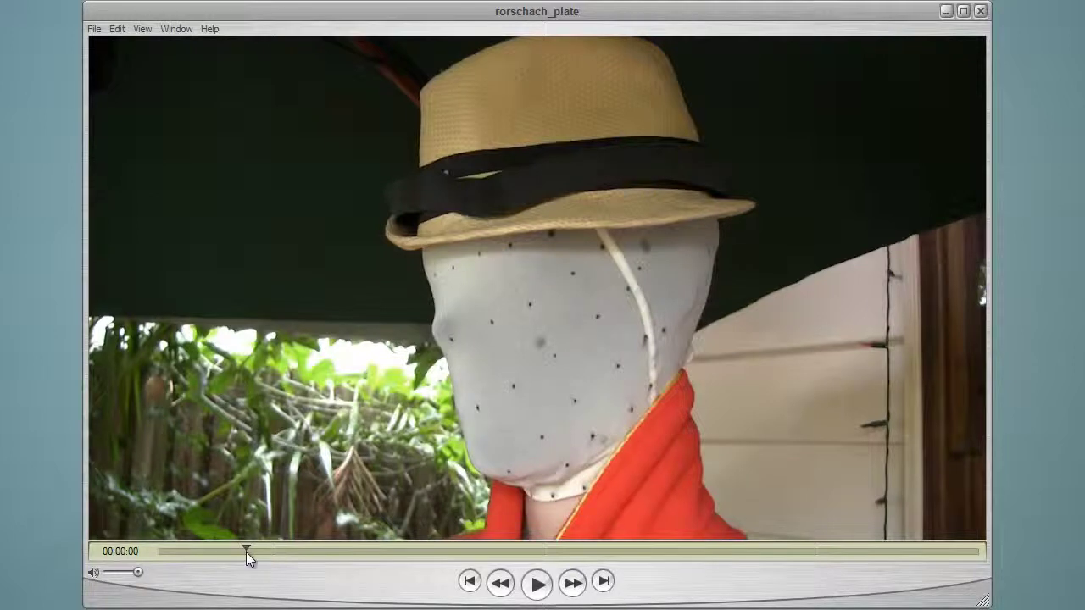
{"action": "left_click_drag", "start_coordinate": [247, 552], "coordinate": [380, 555]}
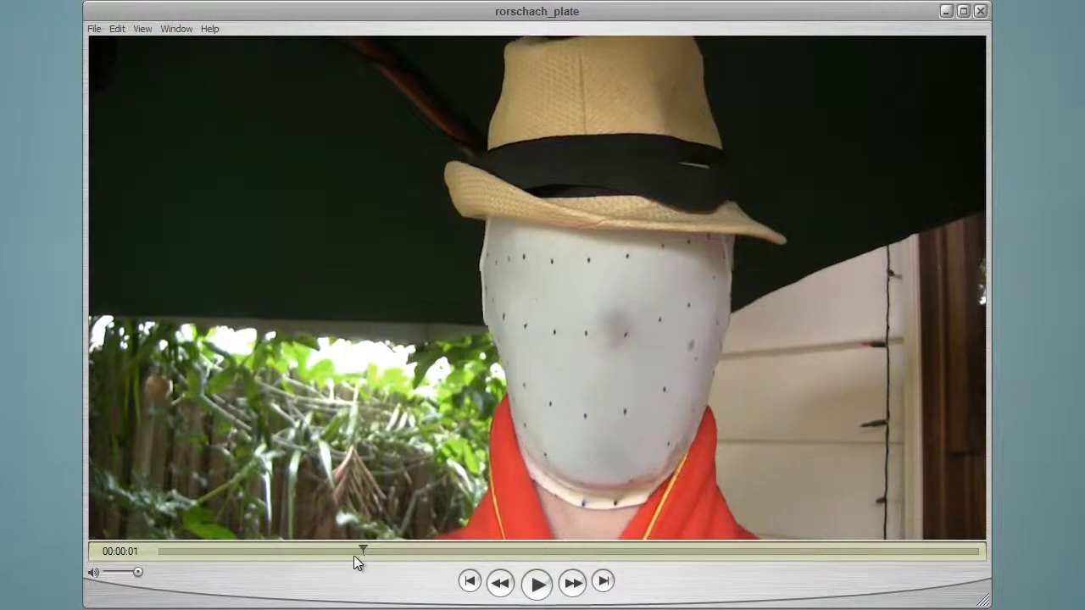
{"action": "left_click_drag", "start_coordinate": [354, 556], "coordinate": [345, 556]}
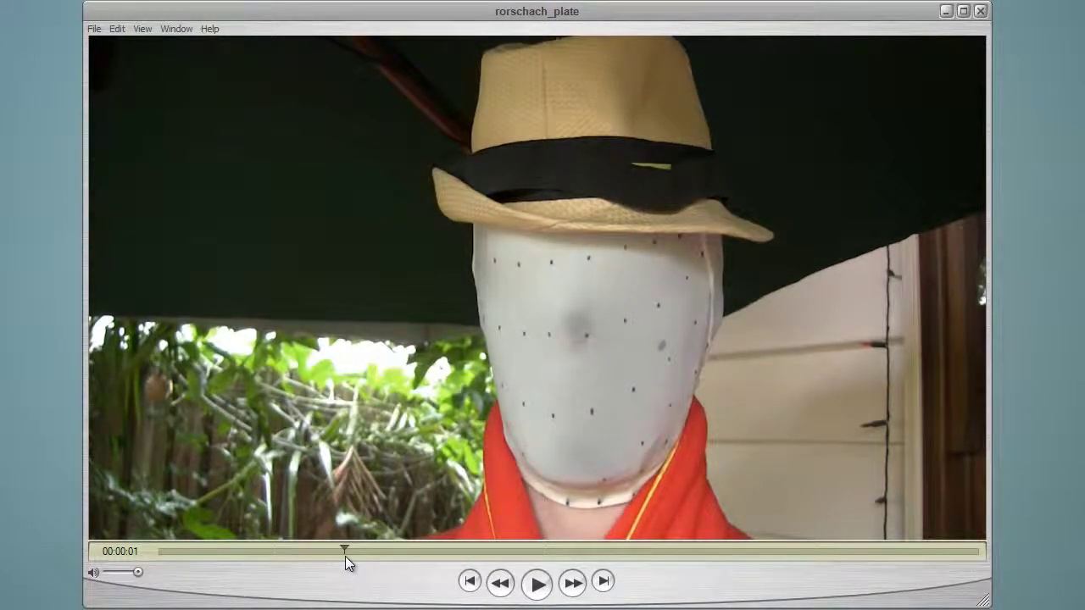
Step: Scrub the clip once more between the side-profile start and the front-facing view
{"action": "left_click_drag", "start_coordinate": [345, 556], "coordinate": [158, 551]}
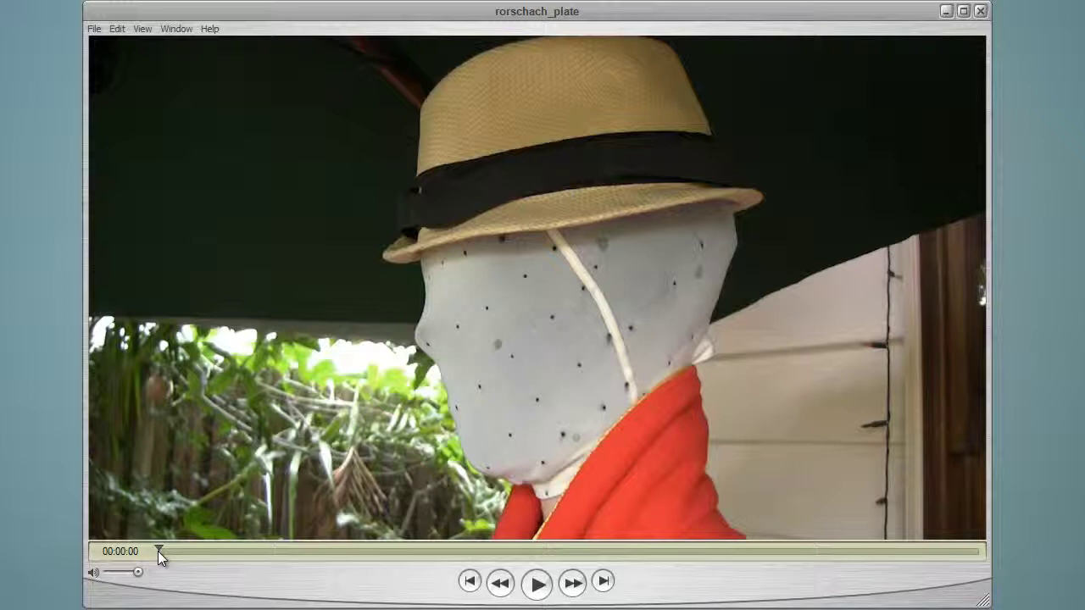
{"action": "left_click_drag", "start_coordinate": [157, 550], "coordinate": [374, 550]}
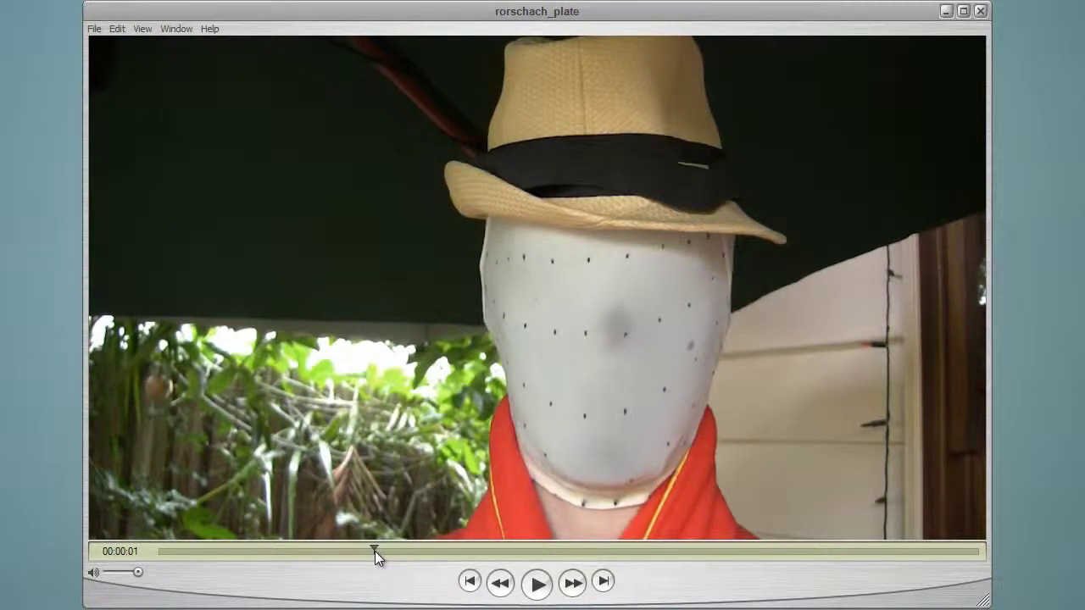
{"action": "left_click_drag", "start_coordinate": [375, 551], "coordinate": [256, 561]}
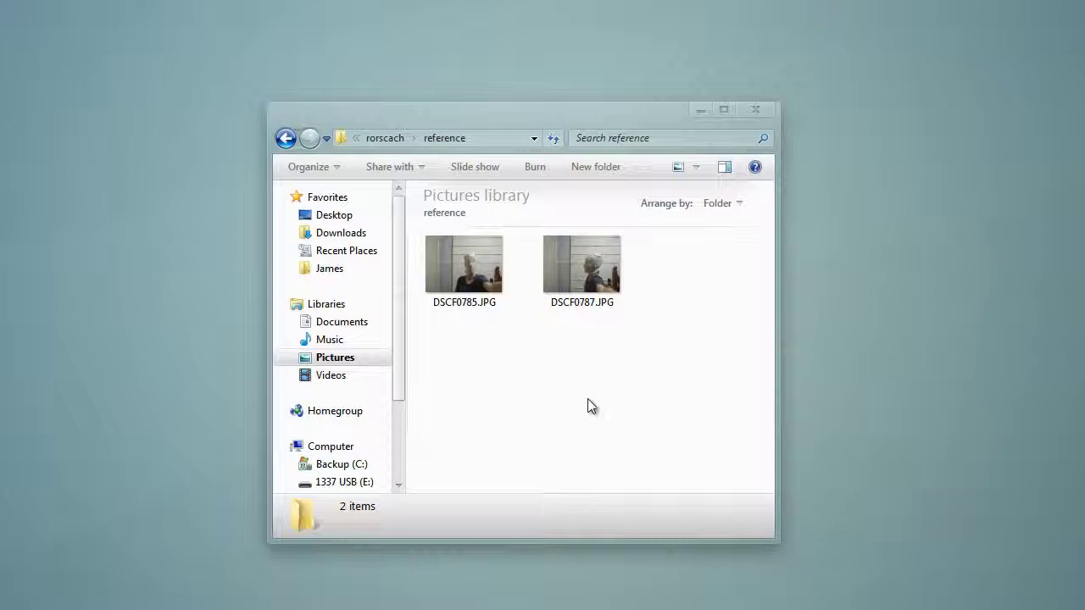
Step: Open the front-facing photo DSCF0785.JPG in Windows Photo Viewer
{"action": "double_click", "coordinate": [475, 292]}
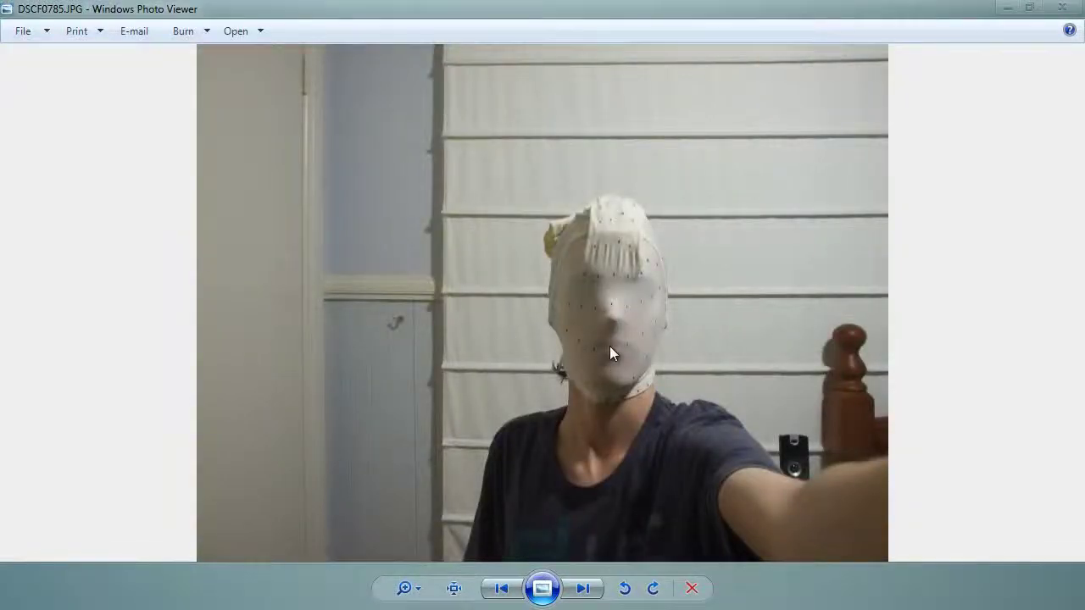
Step: Compare front DSCF0785 and side DSCF0787 repeatedly, ending on the side view, then close the viewer
{"action": "key", "text": "Right"}
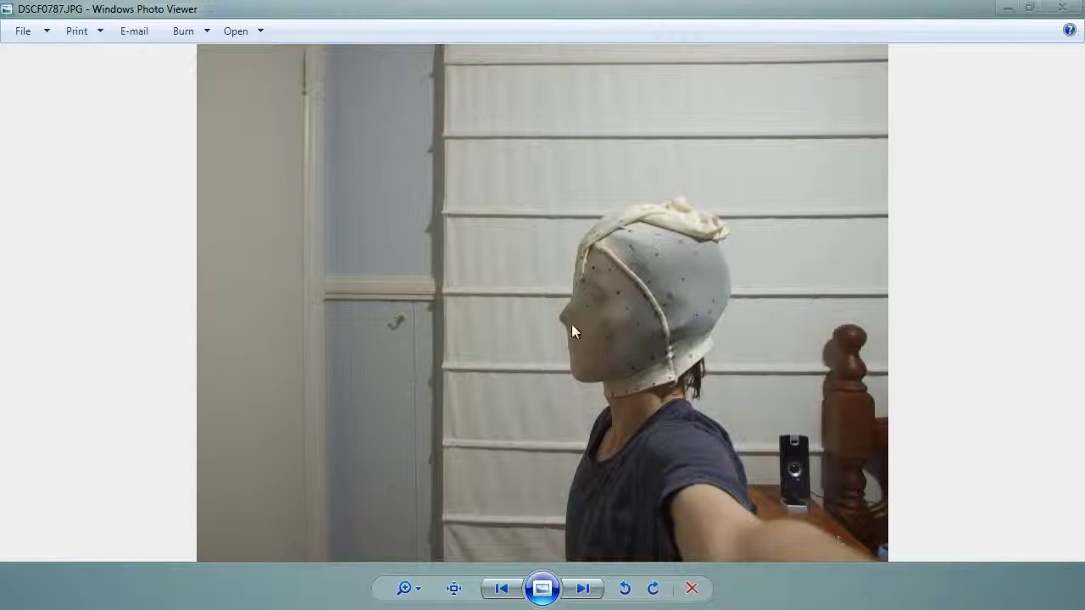
{"action": "key", "text": "Left"}
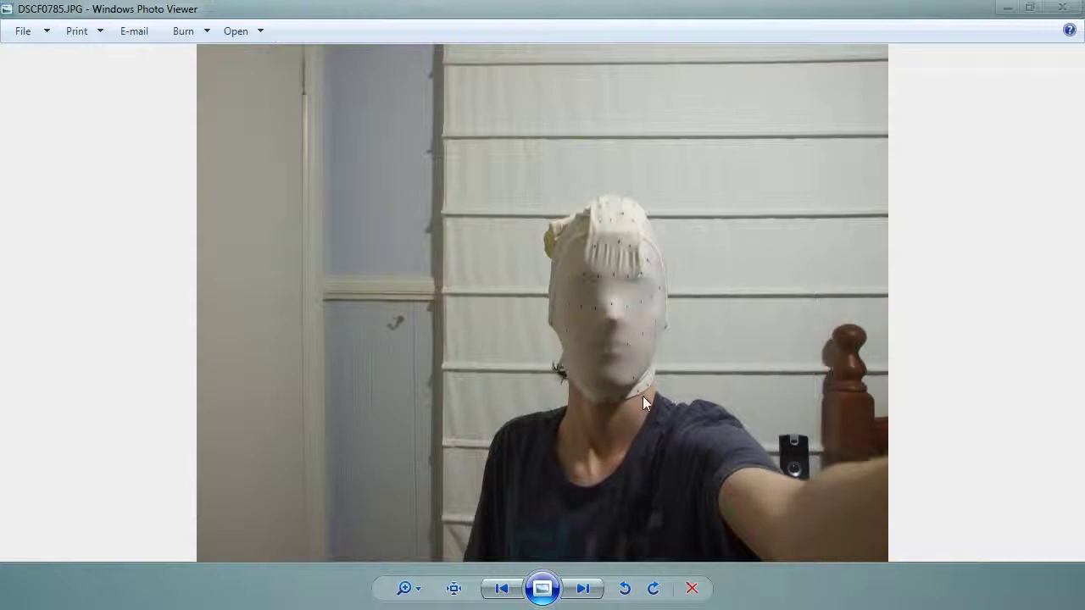
{"action": "key", "text": "Right"}
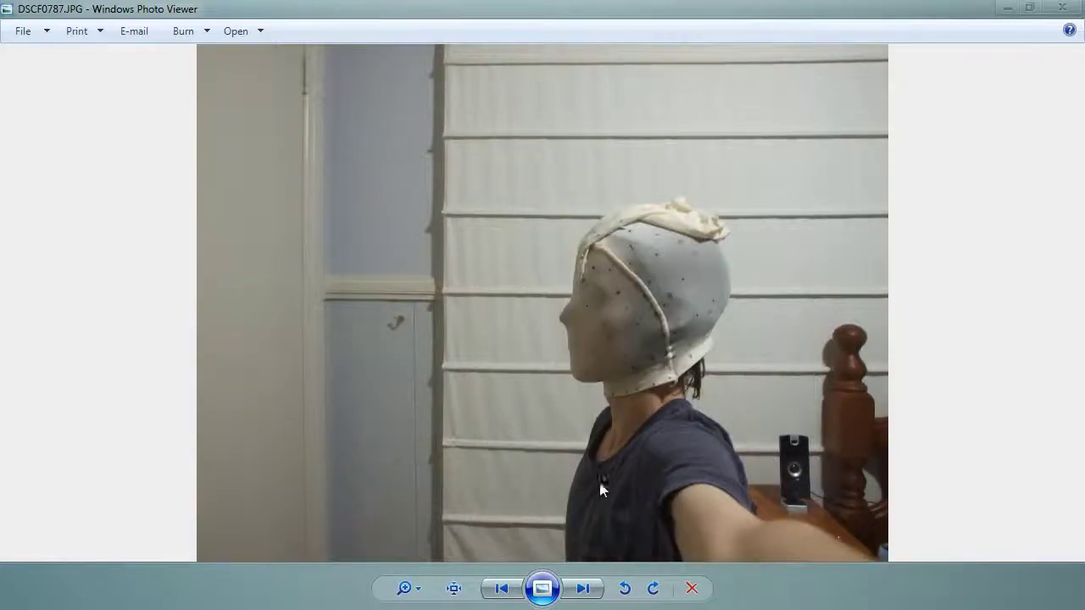
{"action": "key", "text": "Left"}
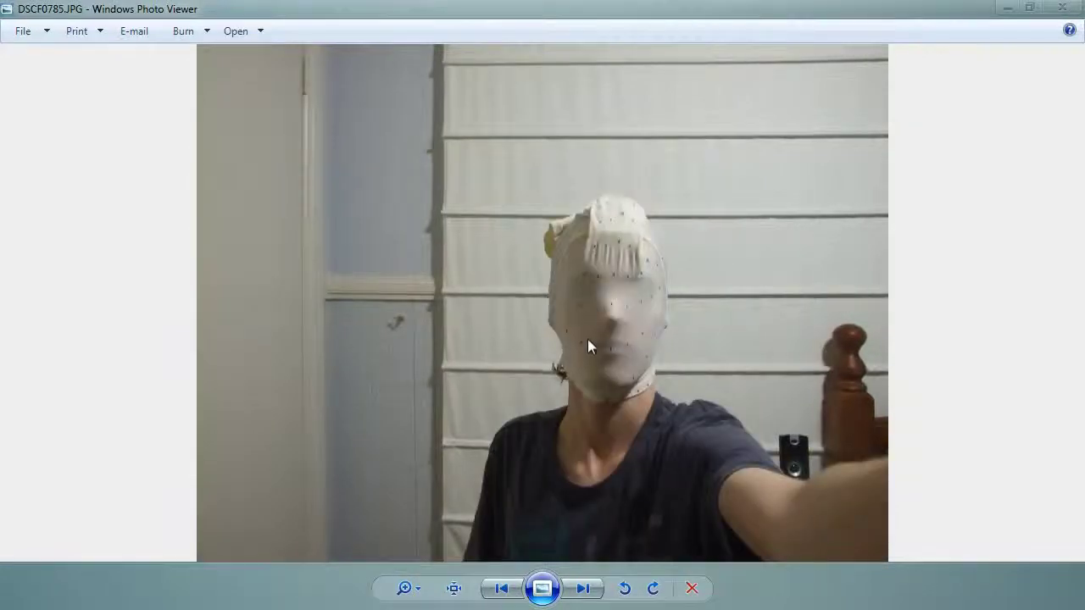
{"action": "key", "text": "Right"}
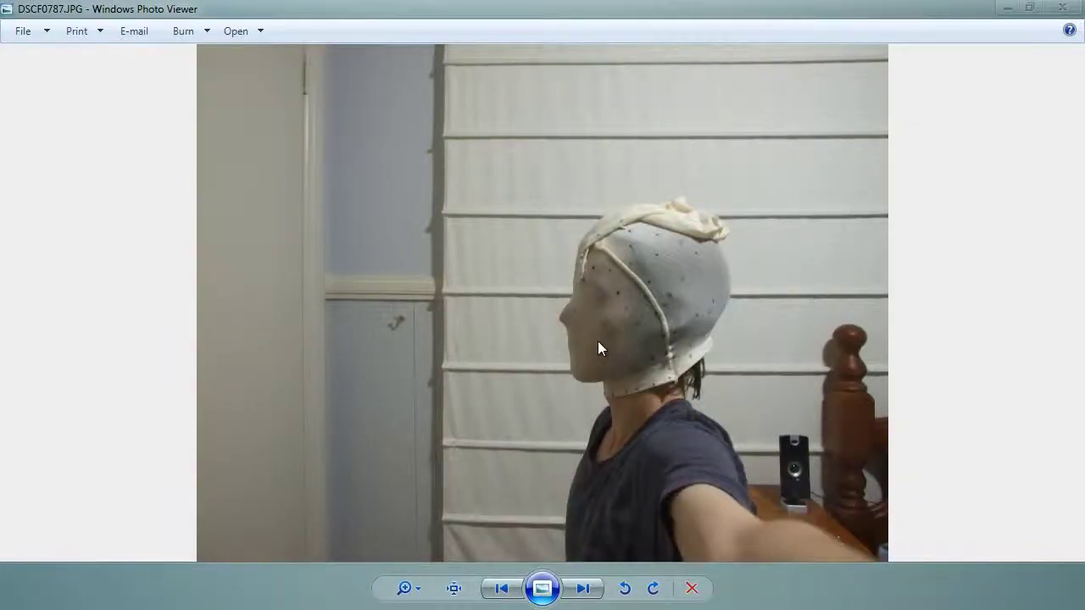
{"action": "key", "text": "Left"}
{"action": "key", "text": "Right"}
{"action": "key", "text": "Left"}
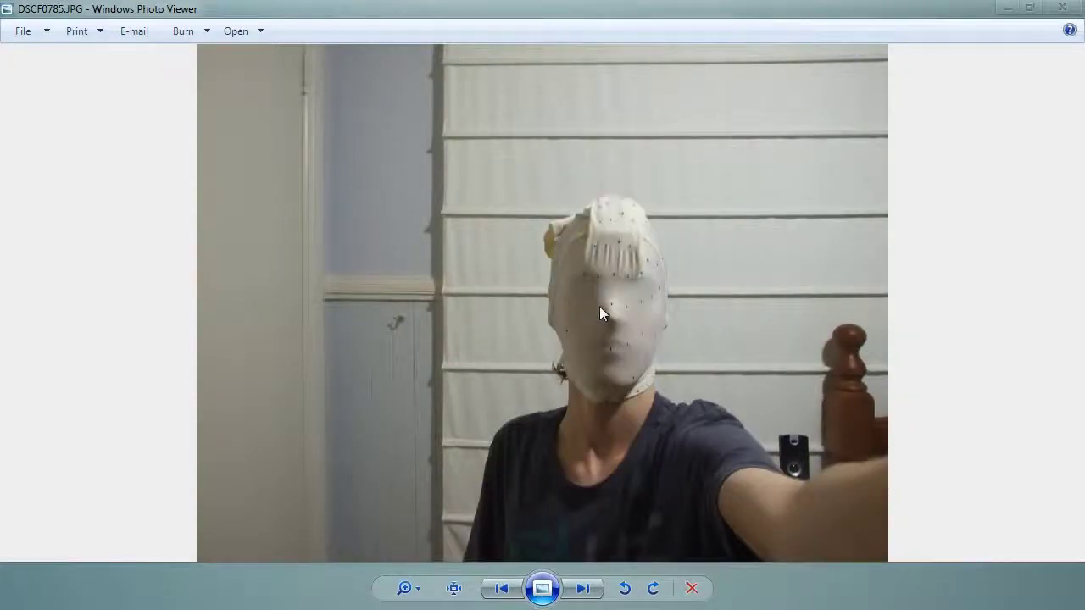
{"action": "key", "text": "Right"}
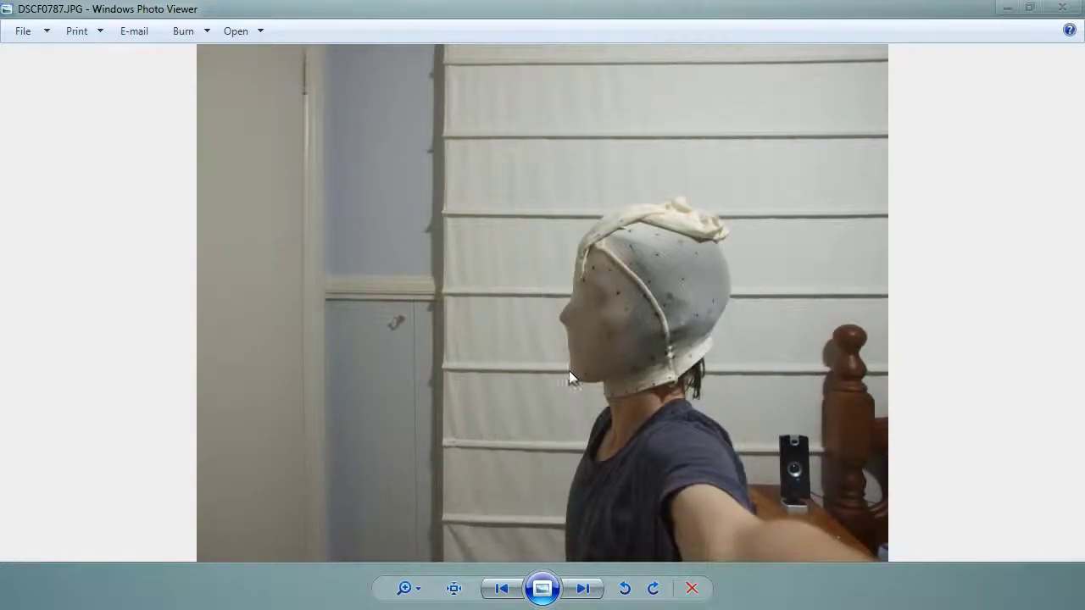
{"action": "key", "text": "Left"}
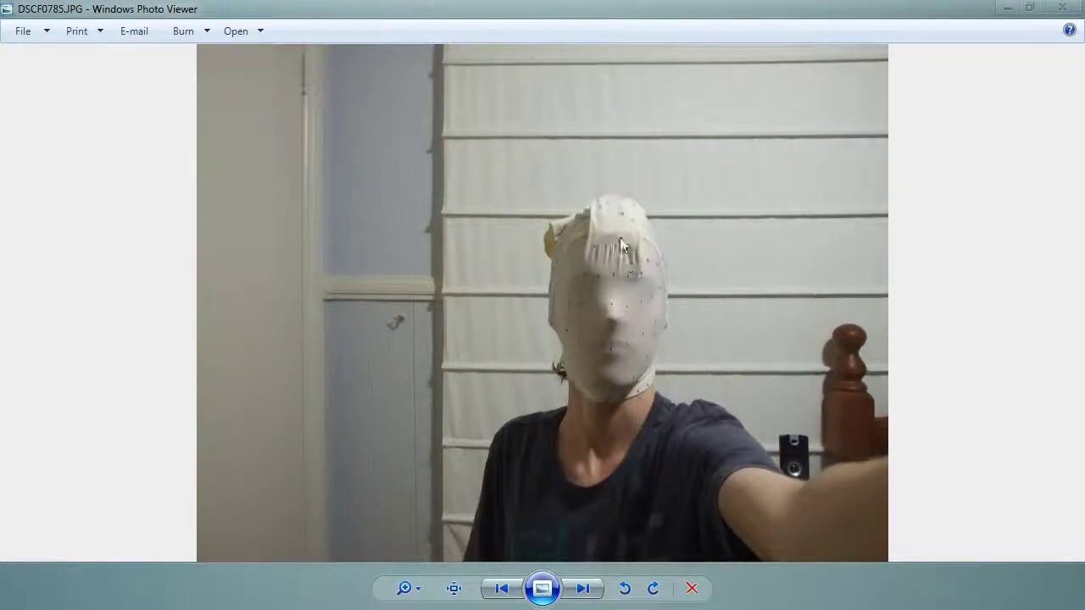
{"action": "key", "text": "Right"}
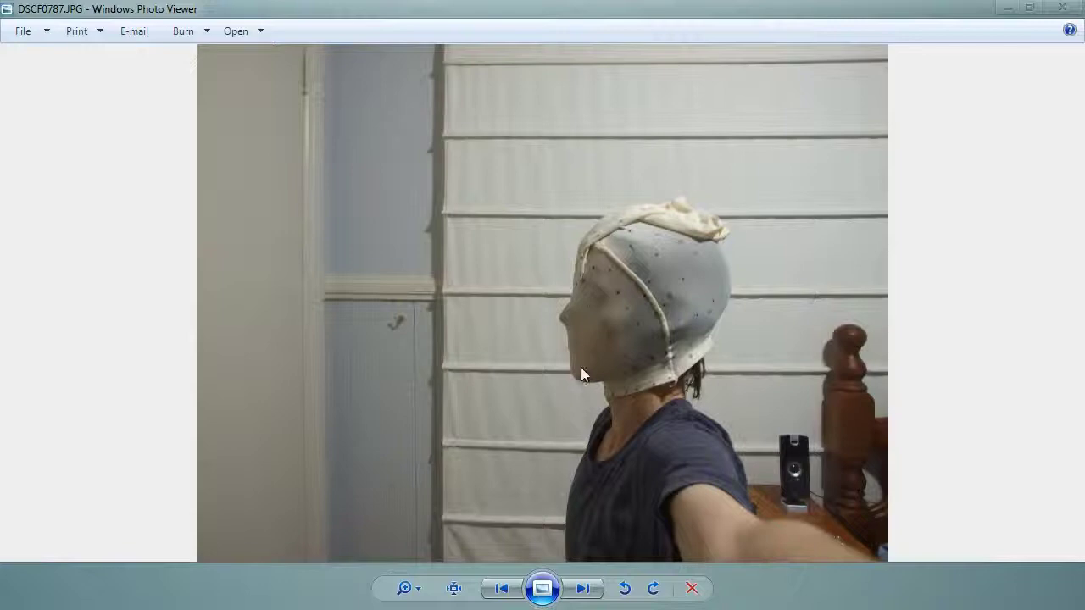
{"action": "left_click", "coordinate": [1060, 9]}
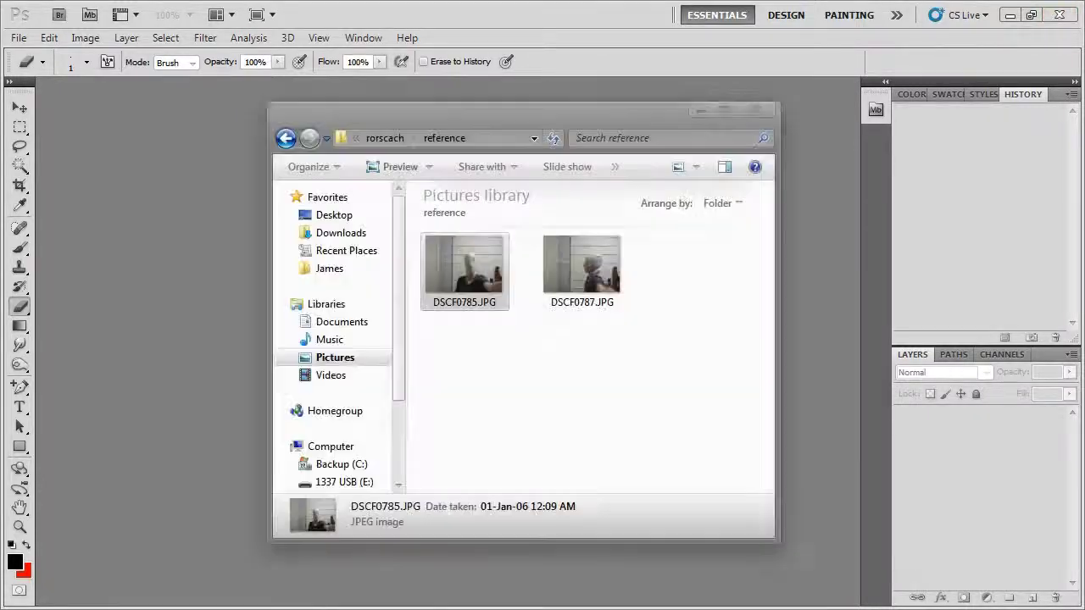
Step: Copy the side photo's layer from DSCF0787 into DSCF0785, then close DSCF0787 without saving
{"action": "left_click_drag", "start_coordinate": [691, 381], "coordinate": [197, 273]}
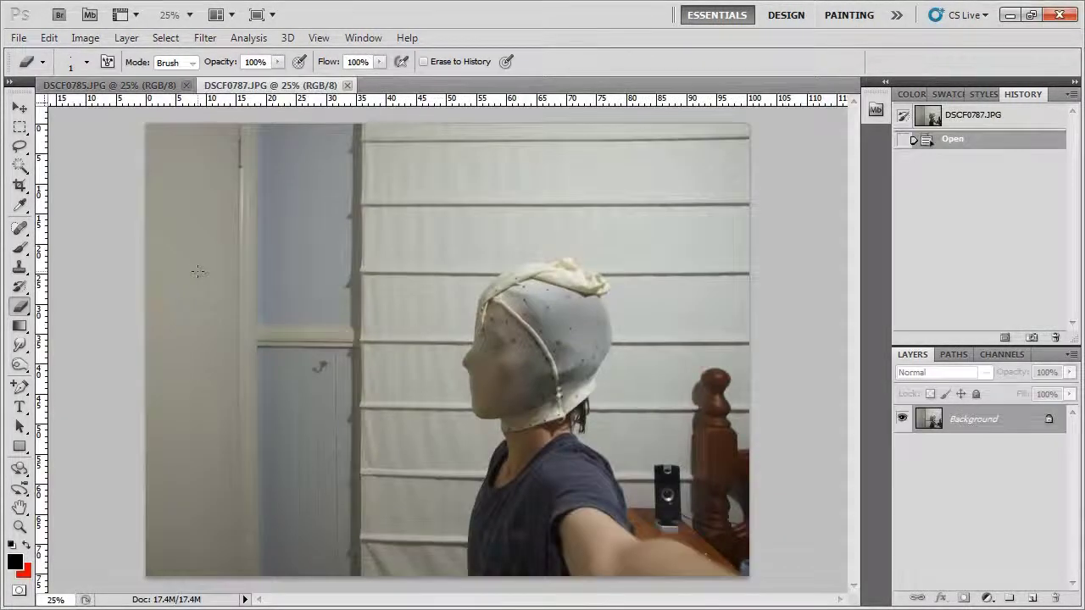
{"action": "double_click", "coordinate": [967, 423], "text": "alt"}
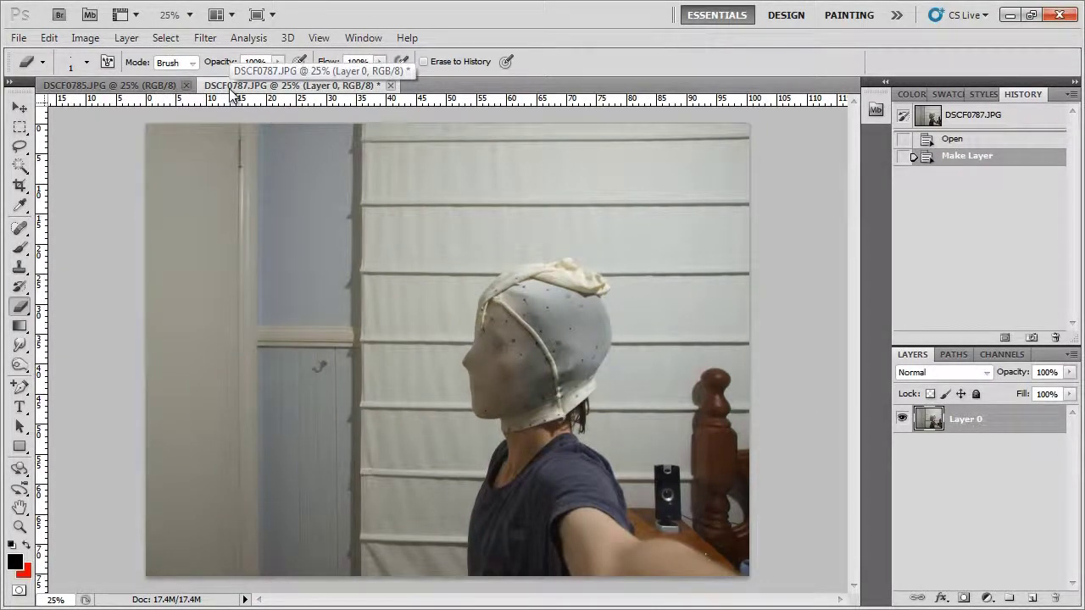
{"action": "left_click_drag", "start_coordinate": [232, 91], "coordinate": [232, 127]}
{"action": "left_click_drag", "start_coordinate": [597, 128], "coordinate": [547, 446]}
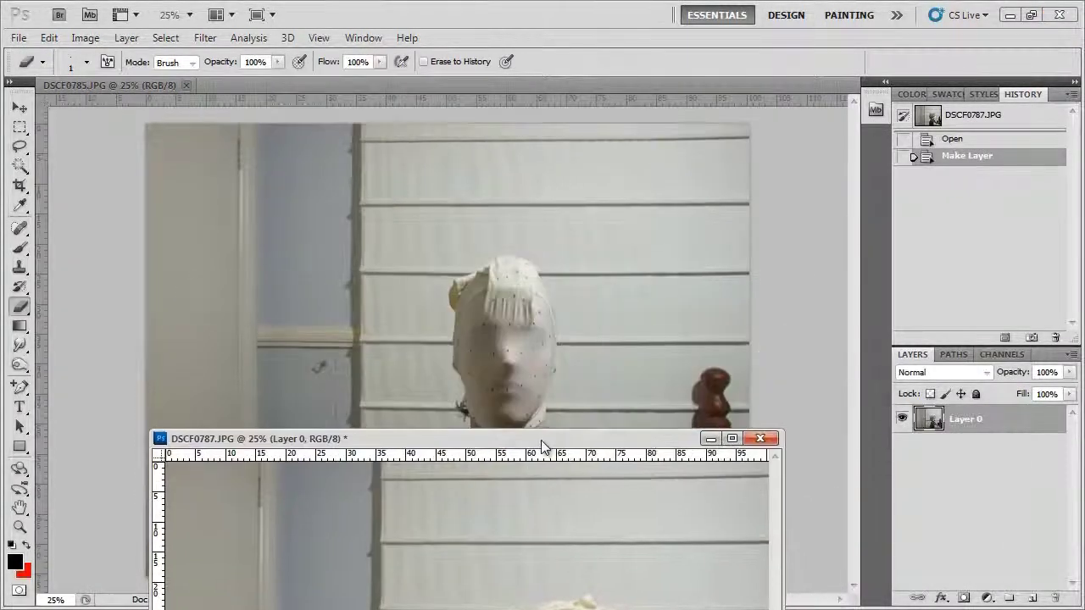
{"action": "left_click_drag", "start_coordinate": [1000, 416], "coordinate": [567, 305]}
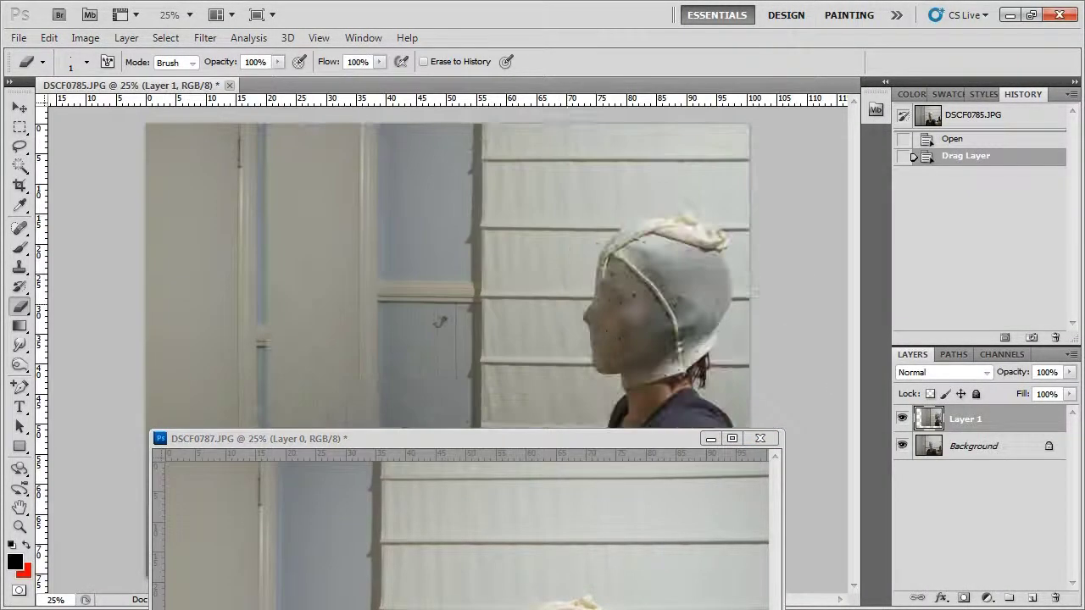
{"action": "left_click", "coordinate": [760, 438]}
{"action": "left_click", "coordinate": [545, 247]}
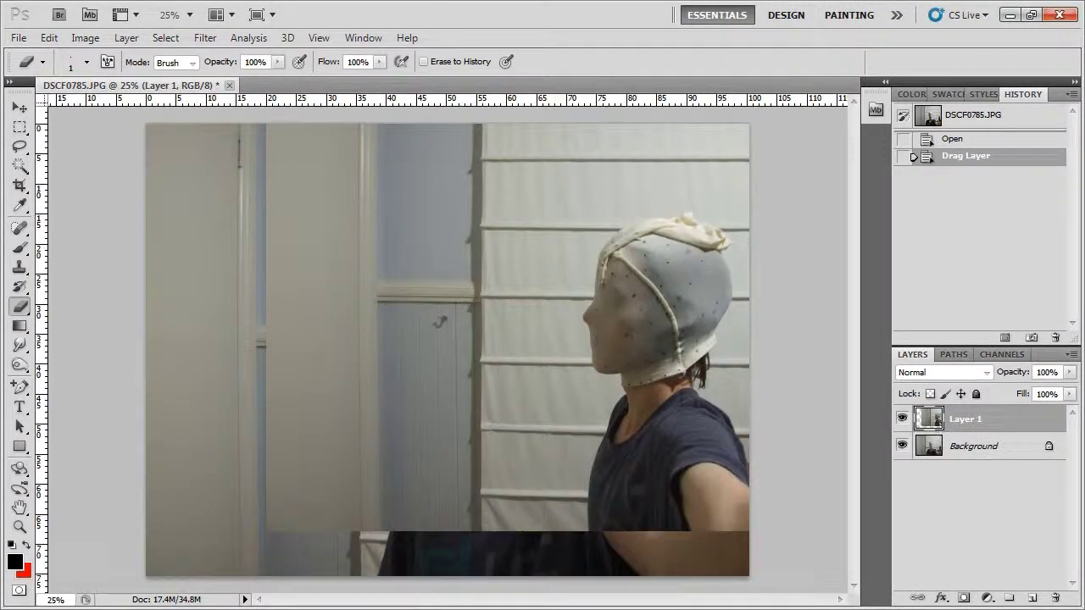
Step: Shift the new Layer 1 about 95 px into place with the Move tool
{"action": "left_click", "coordinate": [19, 126]}
{"action": "left_click", "coordinate": [20, 108]}
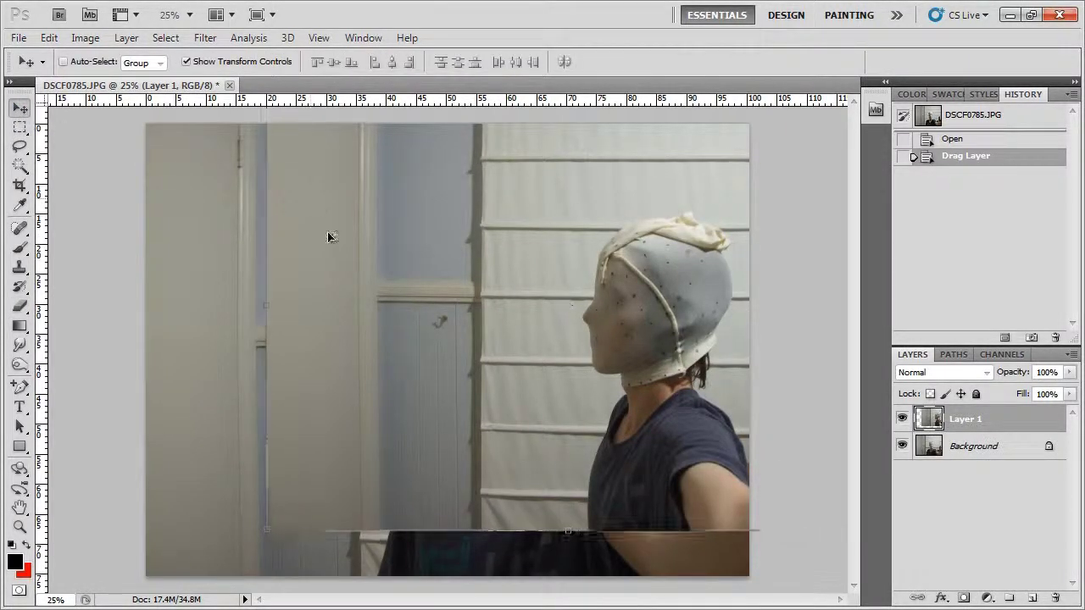
{"action": "mouse_move", "coordinate": [329, 235]}
{"action": "left_mouse_down"}
{"action": "mouse_move", "coordinate": [409, 238]}
{"action": "mouse_move", "coordinate": [262, 228]}
{"action": "mouse_move", "coordinate": [179, 262]}
{"action": "mouse_move", "coordinate": [144, 248]}
{"action": "mouse_move", "coordinate": [202, 246]}
{"action": "mouse_move", "coordinate": [193, 246]}
{"action": "left_mouse_up"}
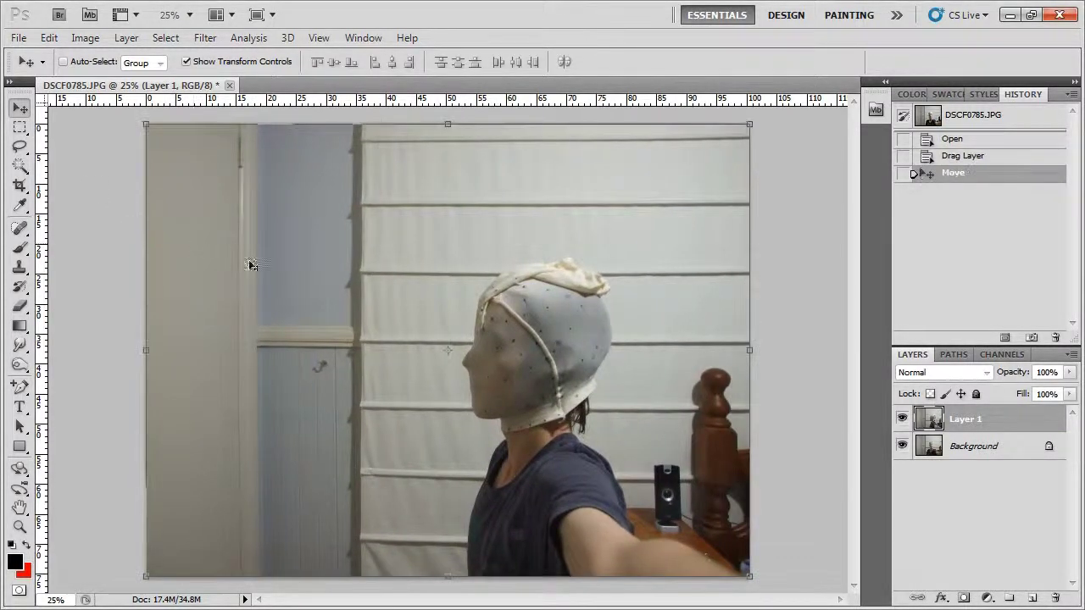
{"action": "left_click", "coordinate": [19, 126]}
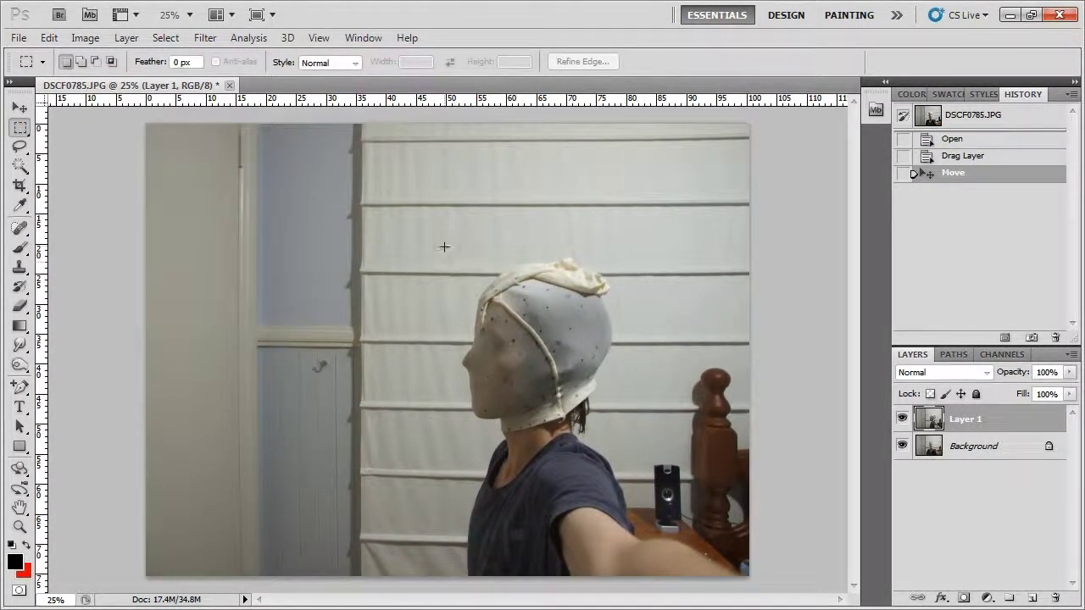
Step: Delete everything on Layer 1 outside a rectangle around the side head
{"action": "left_click_drag", "start_coordinate": [445, 247], "coordinate": [639, 447]}
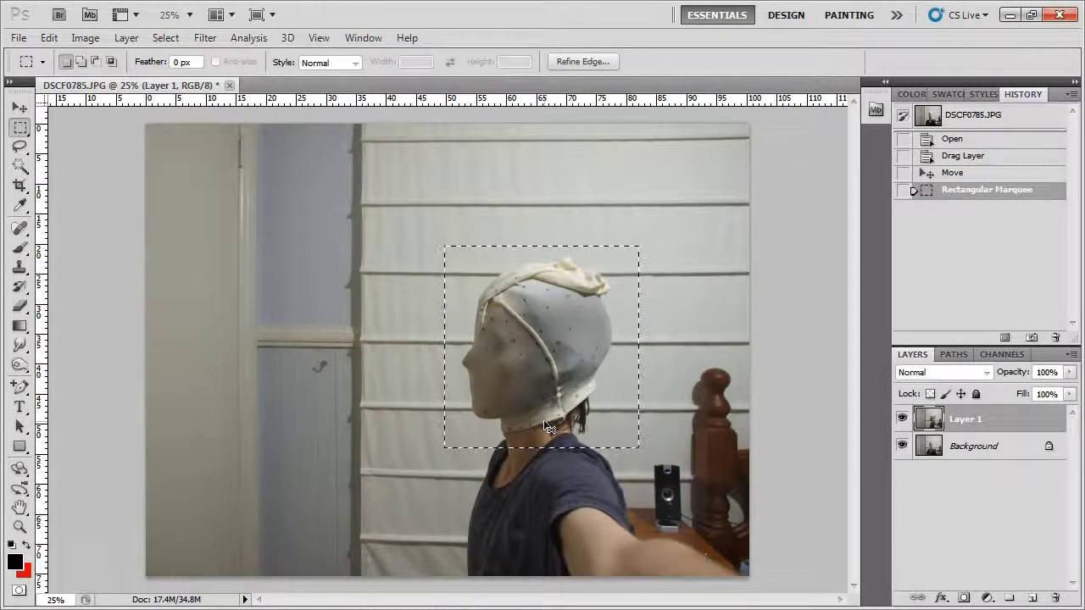
{"action": "key", "text": "ctrl+shift+i"}
{"action": "key", "text": "Delete"}
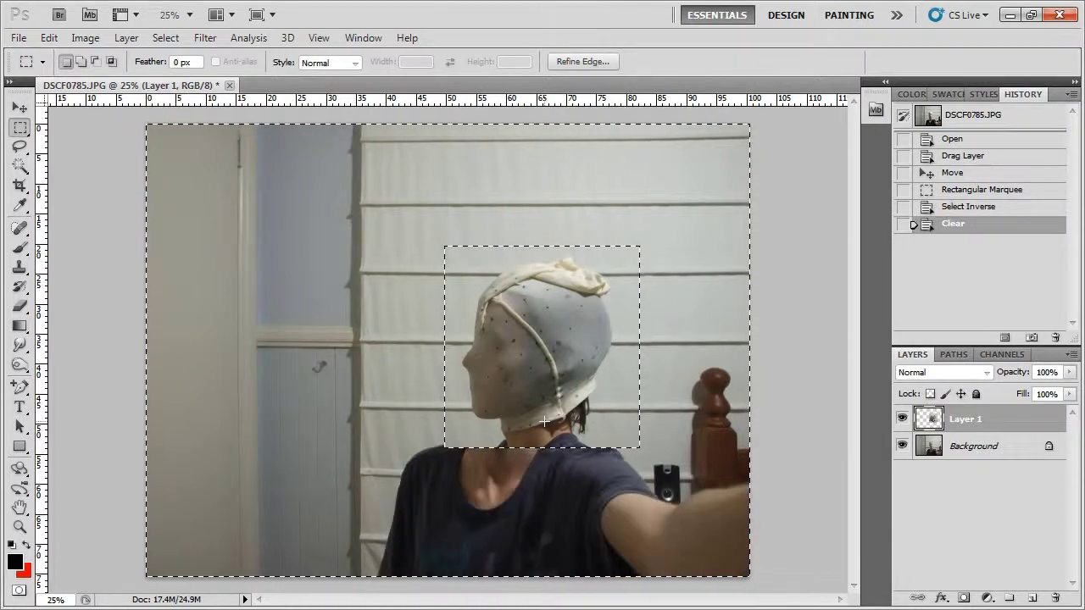
{"action": "key", "text": "ctrl+d"}
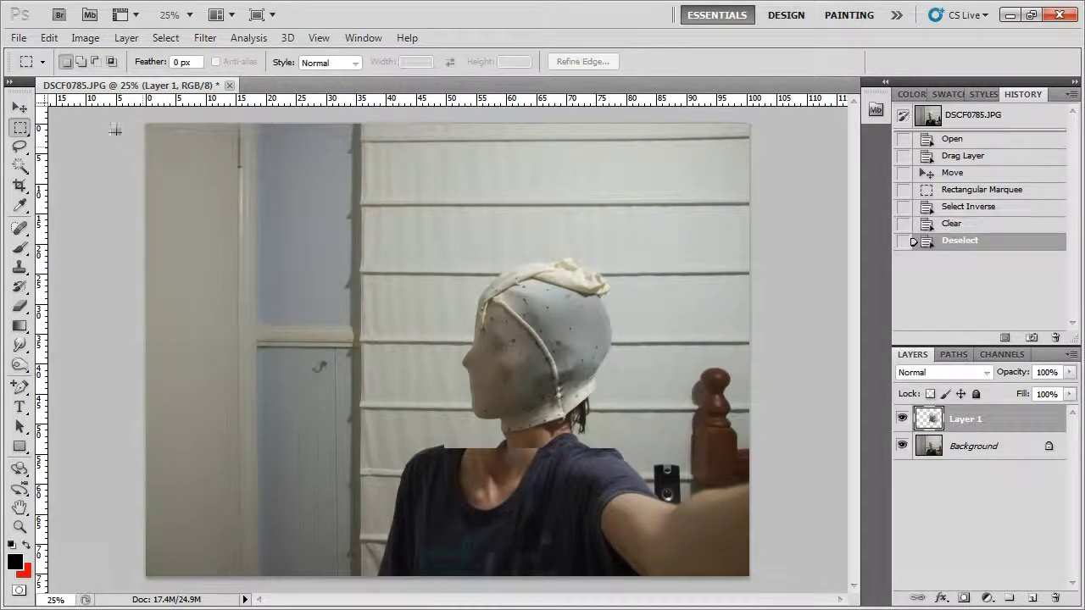
Step: Place the side head beside the front face and add a horizontal guide at chin level
{"action": "key", "text": "v"}
{"action": "left_click_drag", "start_coordinate": [534, 346], "coordinate": [646, 343]}
{"action": "key", "text": "ctrl+plus"}
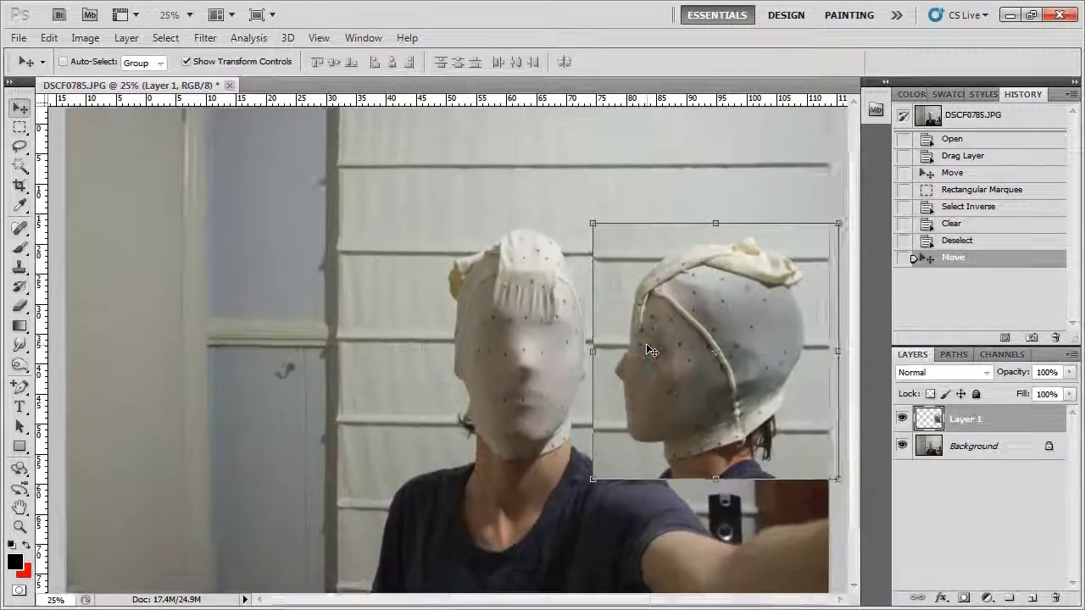
{"action": "left_click_drag", "start_coordinate": [724, 390], "coordinate": [286, 387]}
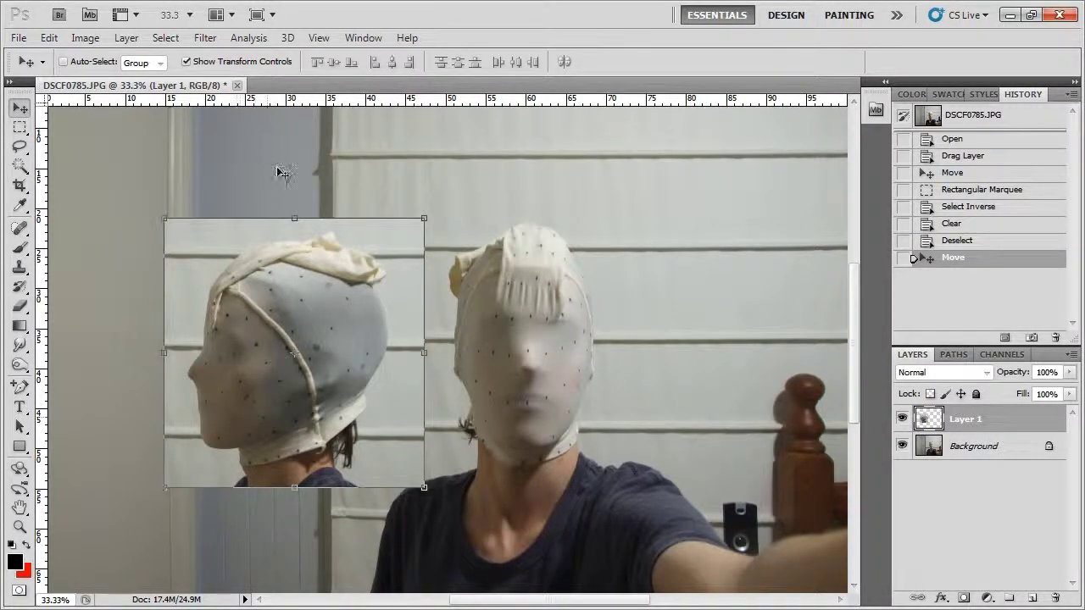
{"action": "left_click_drag", "start_coordinate": [285, 317], "coordinate": [724, 309]}
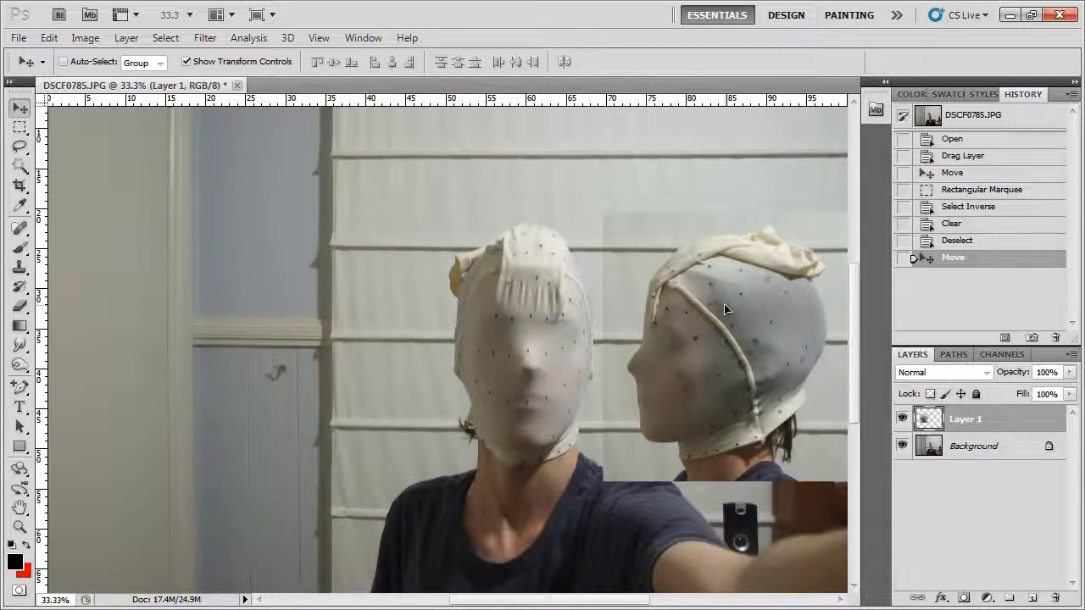
{"action": "key", "text": "ctrl+plus"}
{"action": "left_click_drag", "start_coordinate": [571, 381], "coordinate": [532, 334]}
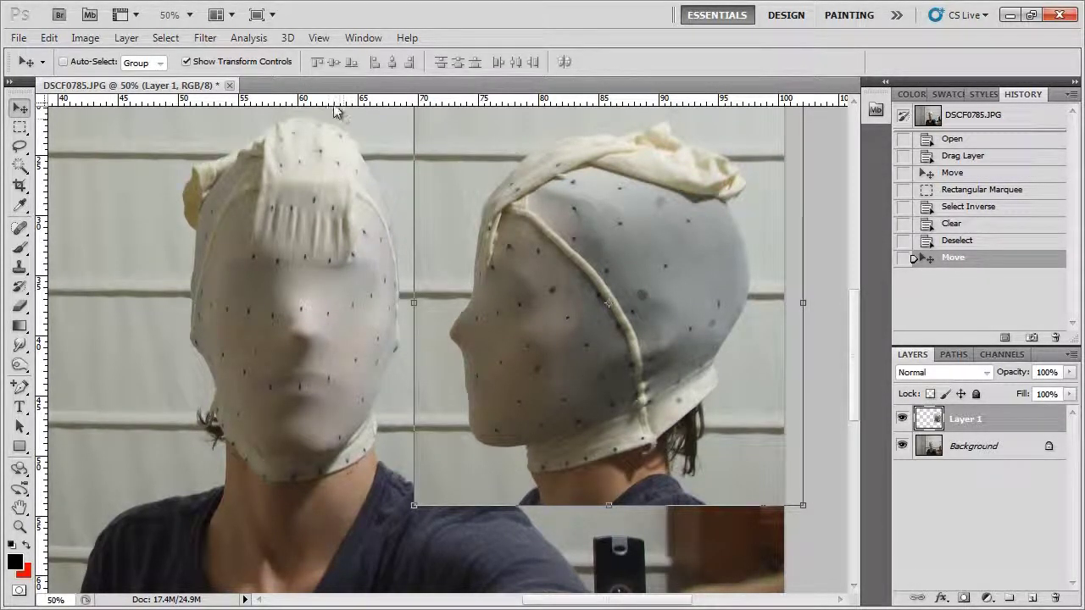
{"action": "left_click_drag", "start_coordinate": [334, 100], "coordinate": [339, 445]}
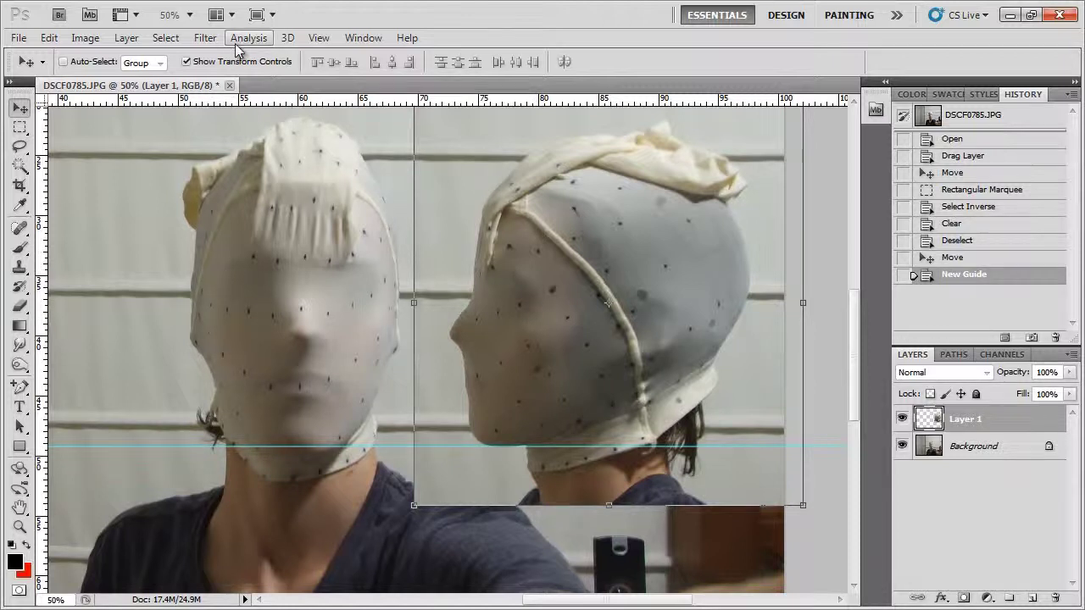
Step: Place a horizontal guide under the chins and zoom in to 66.7%
{"action": "left_click", "coordinate": [319, 38]}
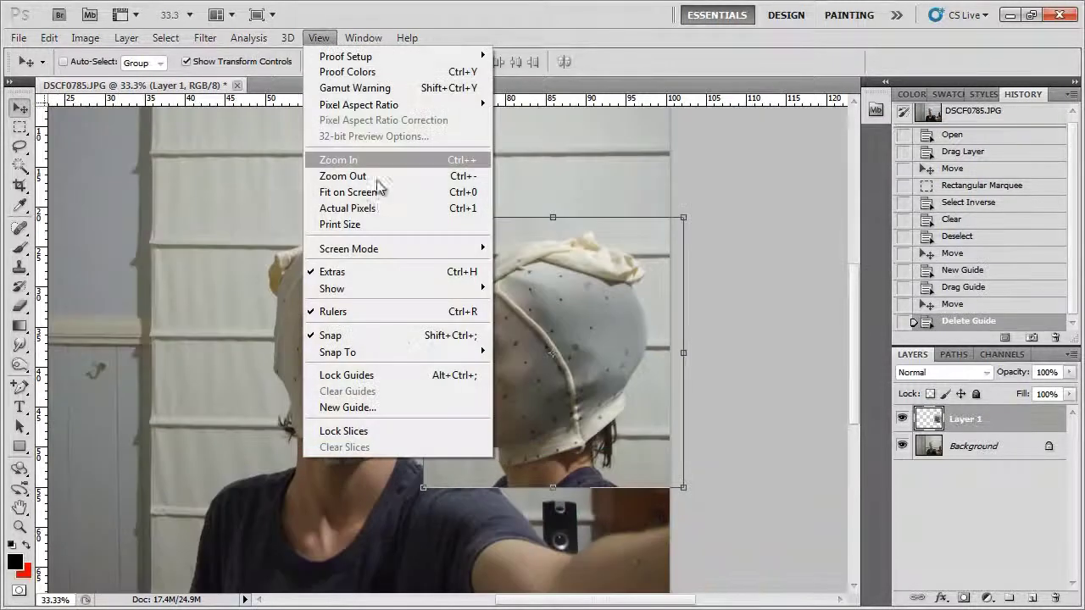
{"action": "left_click", "coordinate": [274, 316]}
{"action": "left_click_drag", "start_coordinate": [276, 447], "coordinate": [277, 453]}
{"action": "left_click_drag", "start_coordinate": [277, 454], "coordinate": [289, 376]}
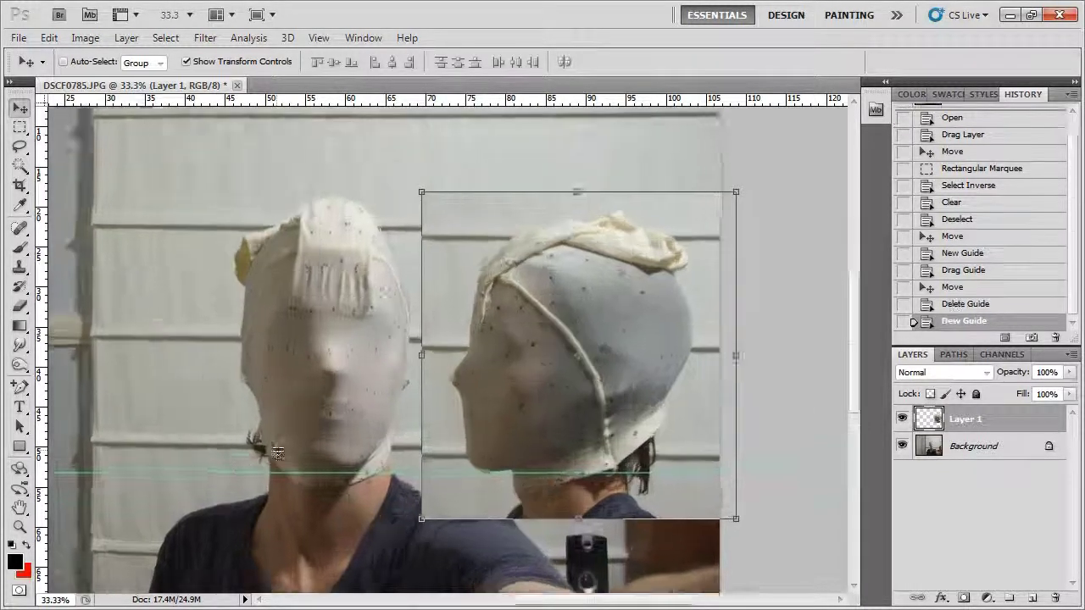
{"action": "key", "text": "ctrl+plus"}
{"action": "key", "text": "ctrl+plus"}
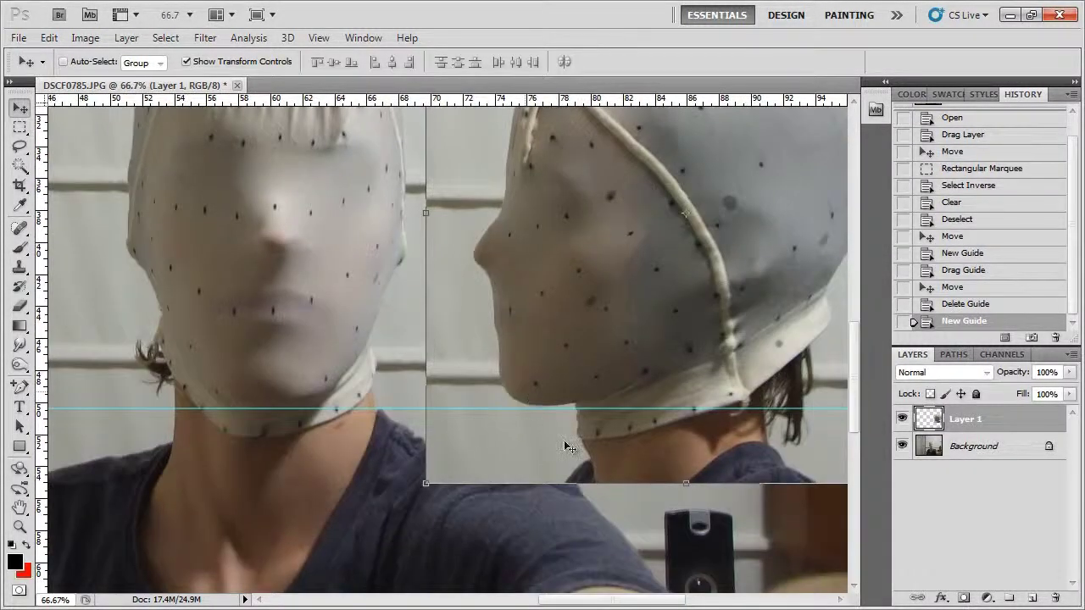
Step: Nudge the side head down and add a second horizontal guide across the faces
{"action": "key", "text": "Down"}
{"action": "key", "text": "Down"}
{"action": "key", "text": "Down"}
{"action": "key", "text": "Down"}
{"action": "key", "text": "Down"}
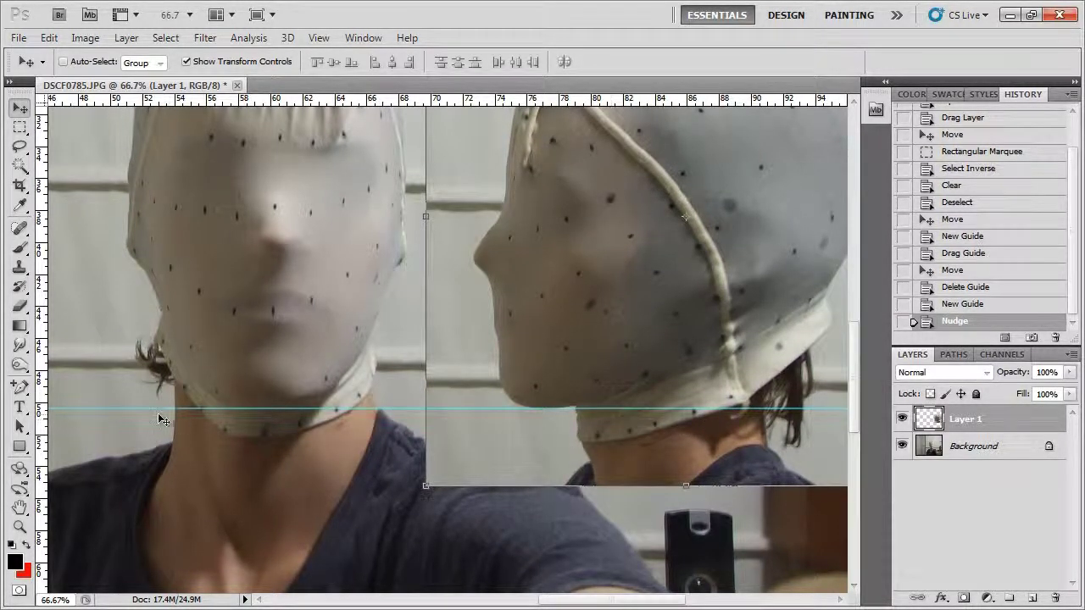
{"action": "left_click_drag", "start_coordinate": [316, 325], "coordinate": [315, 472]}
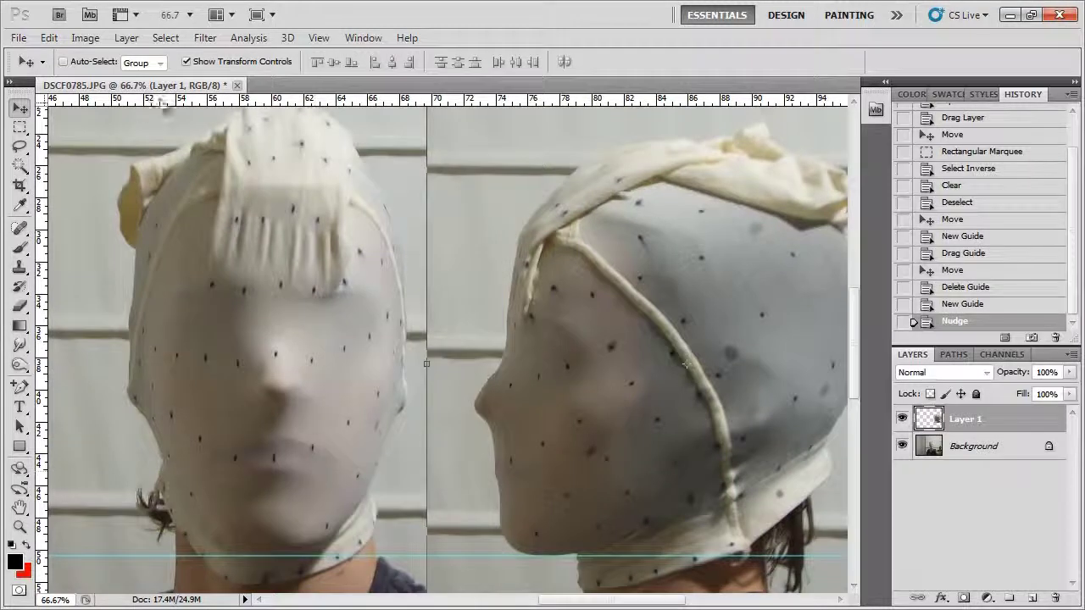
{"action": "left_click_drag", "start_coordinate": [163, 106], "coordinate": [200, 386]}
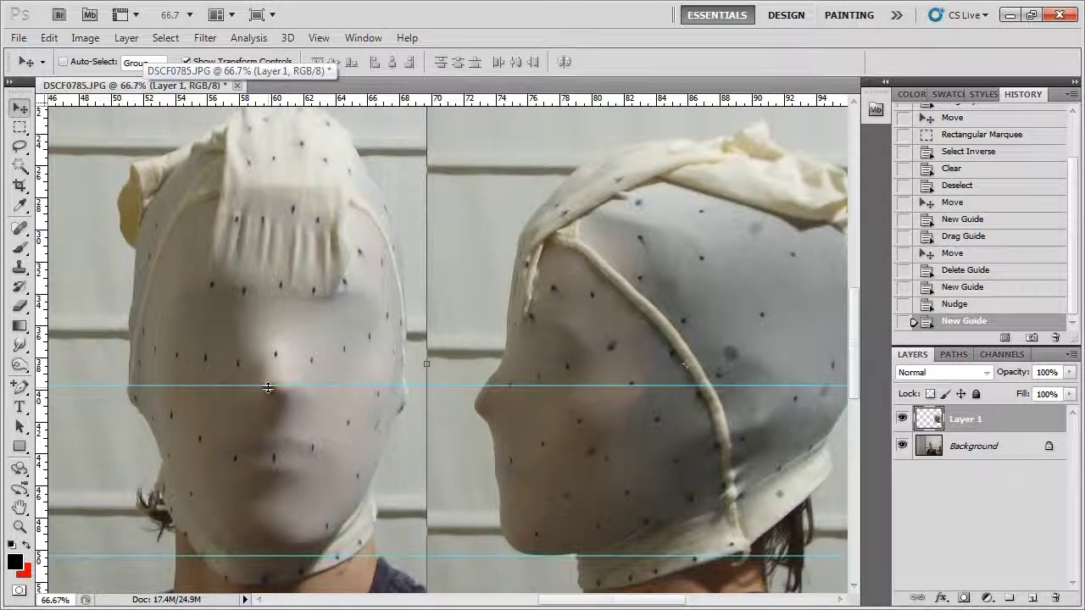
{"action": "left_click_drag", "start_coordinate": [268, 387], "coordinate": [274, 354]}
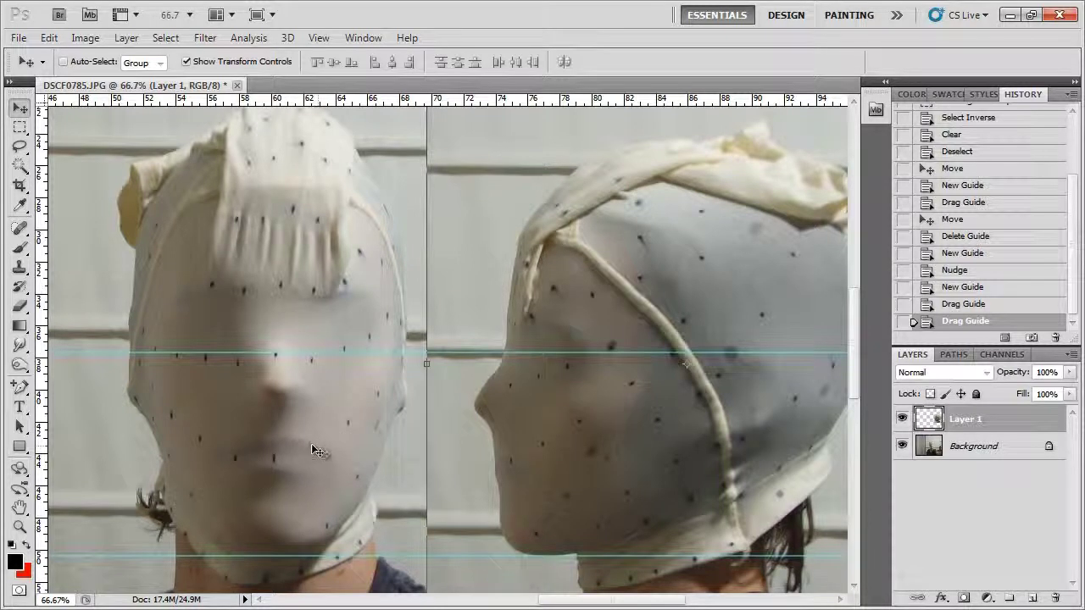
{"action": "left_click_drag", "start_coordinate": [276, 353], "coordinate": [274, 447]}
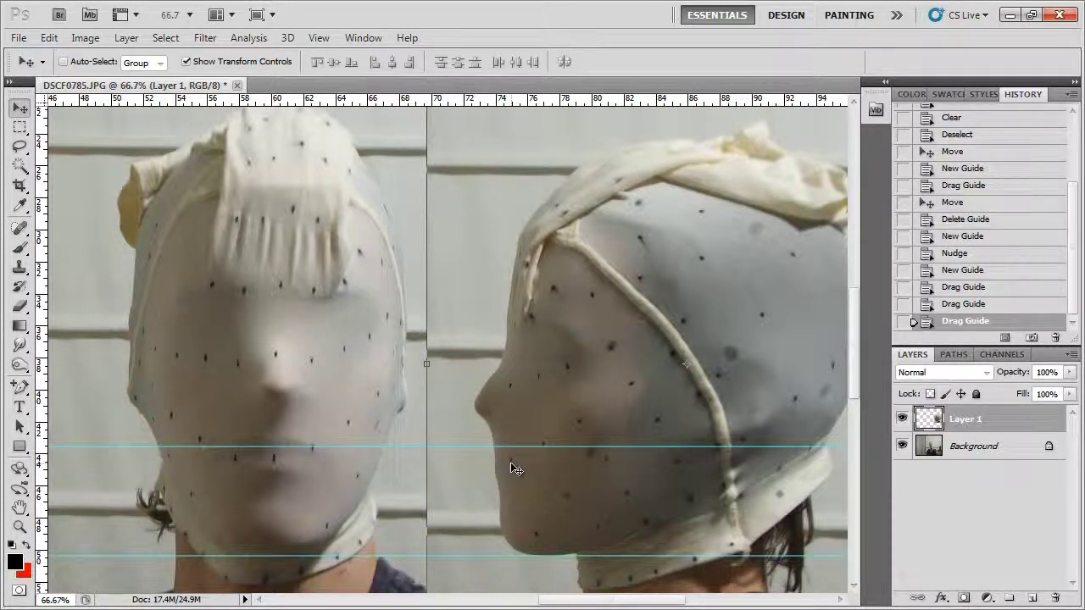
Step: Enlarge the side head twice with Free Transform, then shift it about 29 px right
{"action": "key", "text": "ctrl+t"}
{"action": "key", "text": "ctrl+minus"}
{"action": "key", "text": "ctrl+minus"}
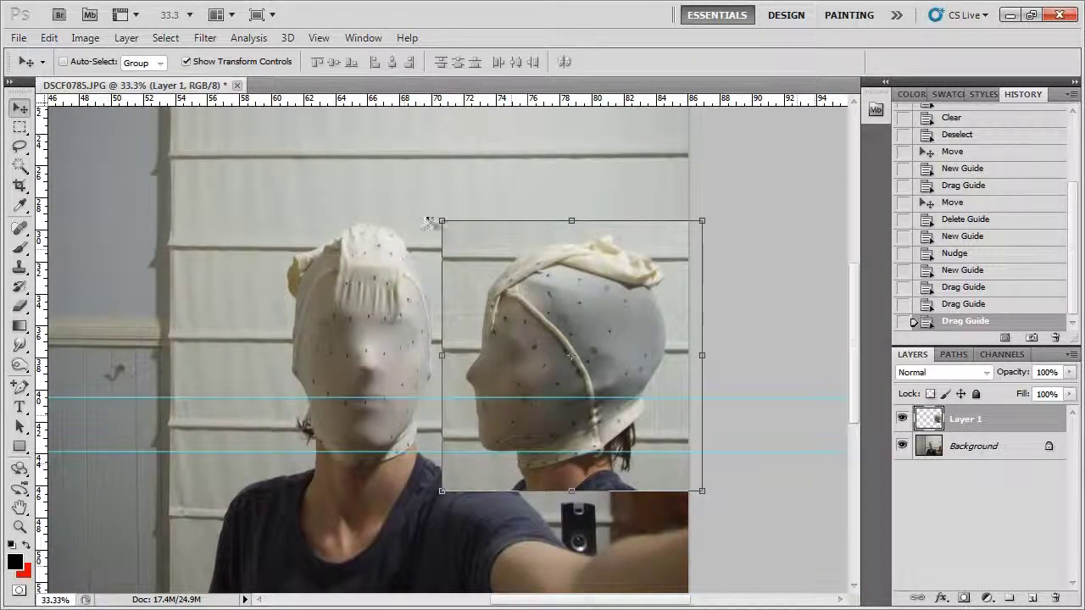
{"action": "left_click_drag", "start_coordinate": [435, 220], "coordinate": [402, 209]}
{"action": "key", "text": "Return"}
{"action": "key", "text": "Left"}
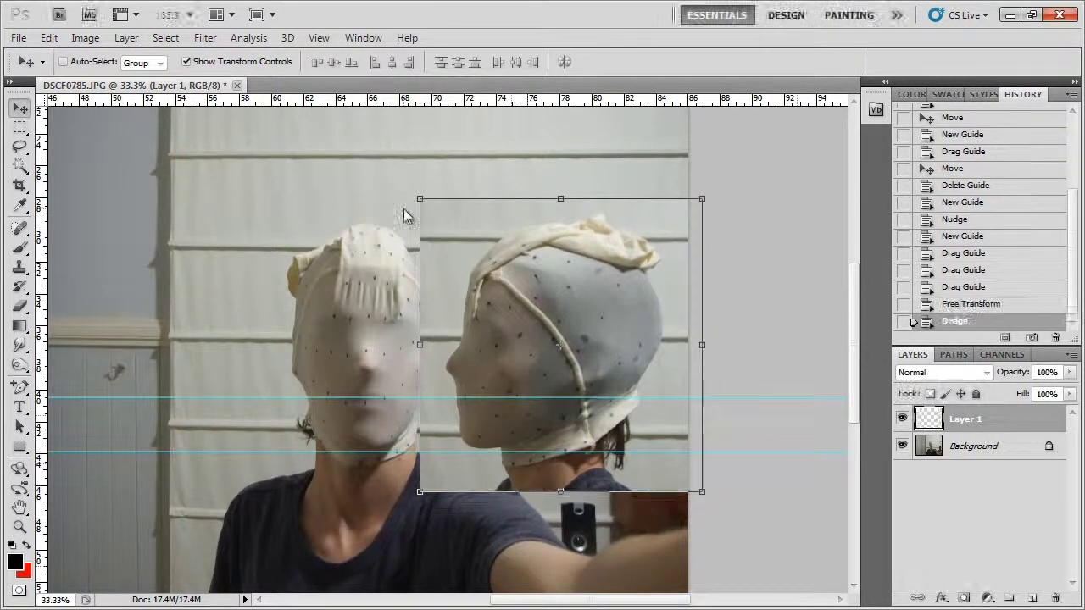
{"action": "key", "text": "ctrl+plus"}
{"action": "key", "text": "ctrl+plus"}
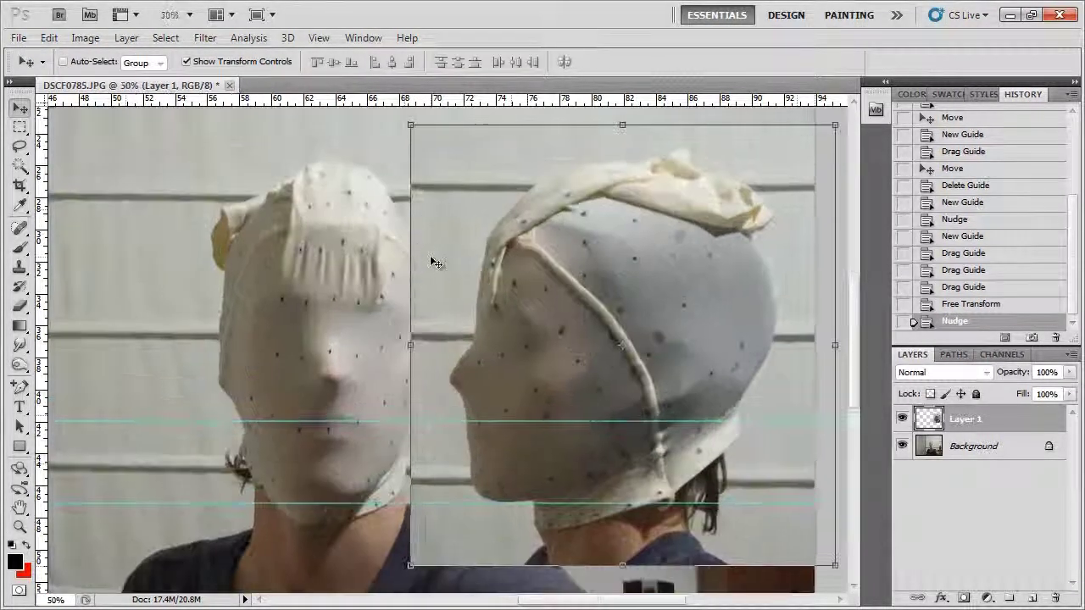
{"action": "key", "text": "ctrl+minus"}
{"action": "left_click_drag", "start_coordinate": [406, 124], "coordinate": [398, 112]}
{"action": "key", "text": "Return"}
{"action": "key", "text": "Up"}
{"action": "key", "text": "Down"}
{"action": "key", "text": "Down"}
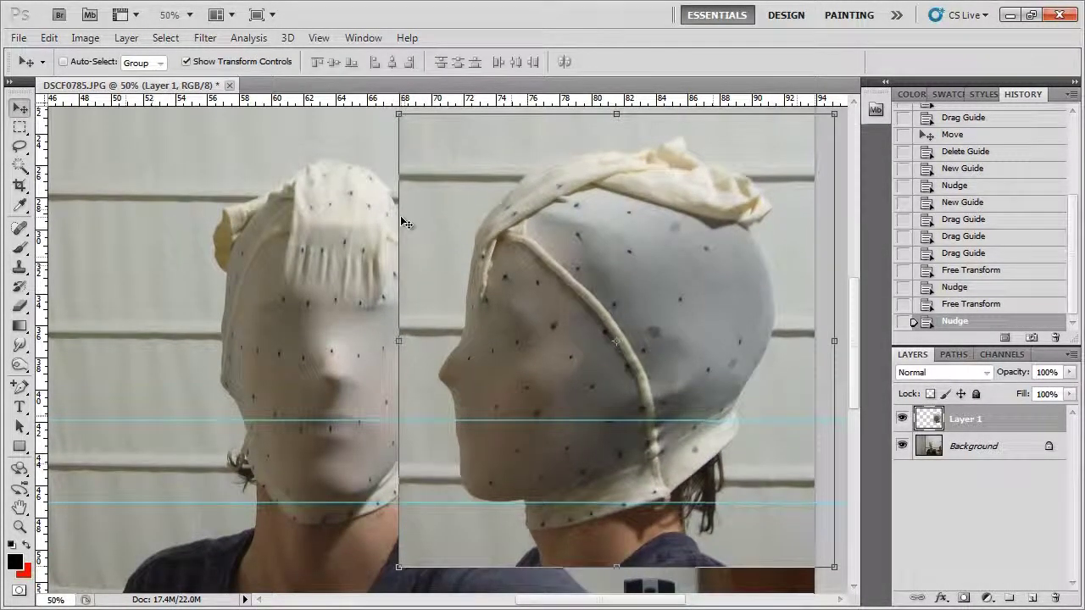
{"action": "key", "text": "Right"}
{"action": "key", "text": "Right"}
{"action": "key", "text": "Right"}
{"action": "key", "text": "Right"}
{"action": "key", "text": "Right"}
{"action": "key", "text": "Right"}
{"action": "key", "text": "Right"}
{"action": "key", "text": "Right"}
{"action": "key", "text": "Right"}
{"action": "key", "text": "Right"}
{"action": "key", "text": "Right"}
{"action": "key", "text": "Right"}
{"action": "key", "text": "Right"}
{"action": "key", "text": "Right"}
{"action": "key", "text": "Right"}
{"action": "key", "text": "Right"}
{"action": "key", "text": "Right"}
{"action": "key", "text": "Right"}
{"action": "key", "text": "Right"}
{"action": "key", "text": "Right"}
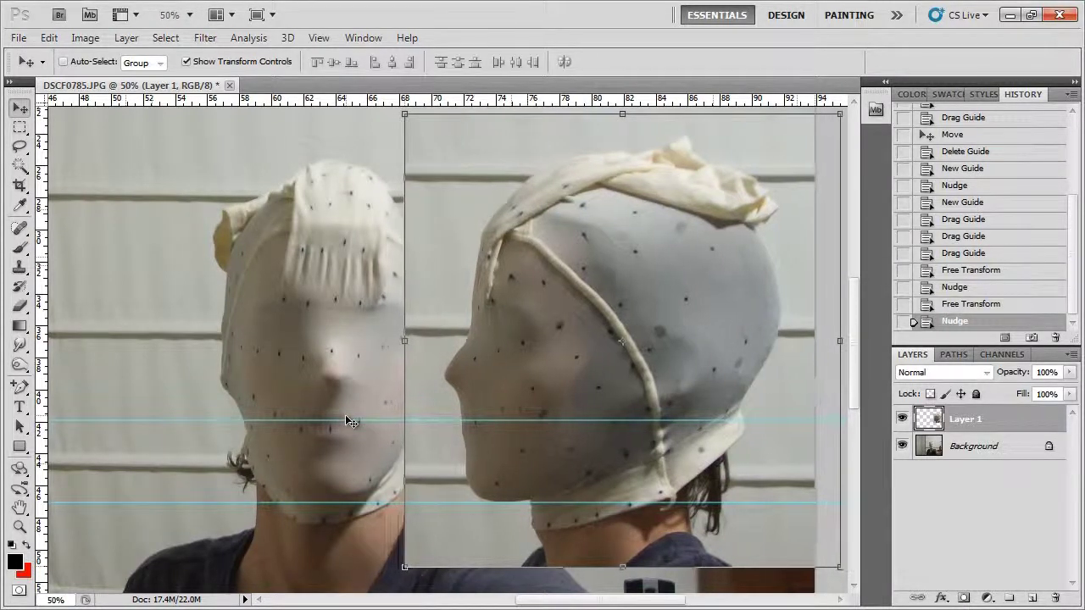
Step: Convert the front photo's Background to Layer 0 and shift it about 30 px left
{"action": "left_click", "coordinate": [973, 445]}
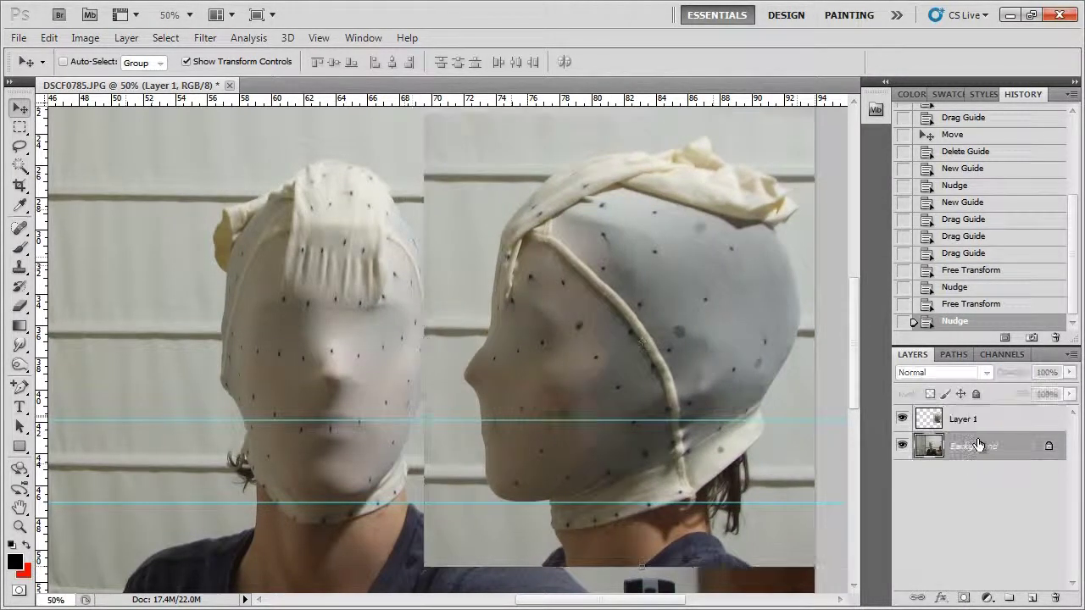
{"action": "double_click", "coordinate": [972, 446], "text": "alt"}
{"action": "key", "text": "Left"}
{"action": "key", "text": "Left"}
{"action": "key", "text": "Left"}
{"action": "key", "text": "Left"}
{"action": "key", "text": "Left"}
{"action": "key", "text": "Left"}
{"action": "key", "text": "Left"}
{"action": "key", "text": "Left"}
{"action": "key", "text": "Left"}
{"action": "key", "text": "Left"}
{"action": "key", "text": "Left"}
{"action": "key", "text": "Left"}
{"action": "key", "text": "Left"}
{"action": "key", "text": "Left"}
{"action": "key", "text": "Left"}
{"action": "key", "text": "Left"}
{"action": "key", "text": "Left"}
{"action": "key", "text": "Left"}
{"action": "key", "text": "Left"}
{"action": "key", "text": "Left"}
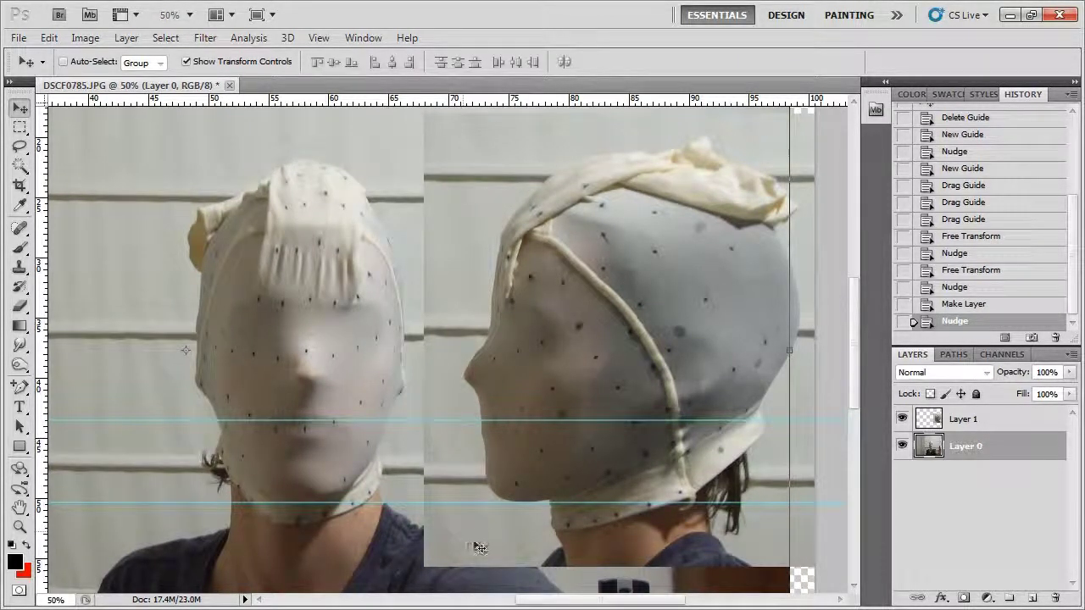
Step: Nudge and slightly enlarge the Layer 1 side head, undoing the final stray move
{"action": "left_click", "coordinate": [964, 419]}
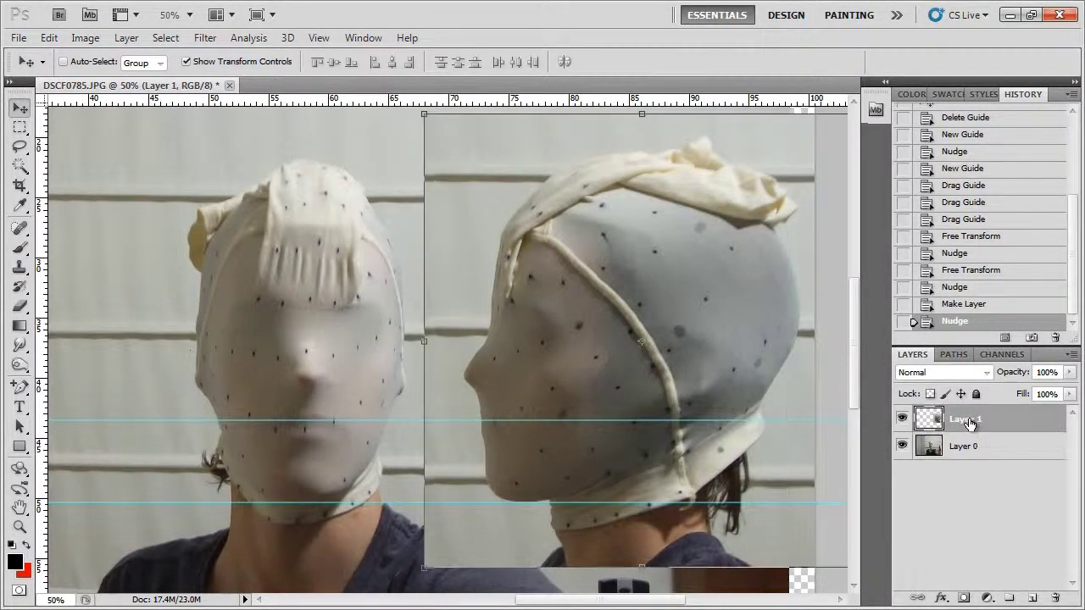
{"action": "key", "text": "Right"}
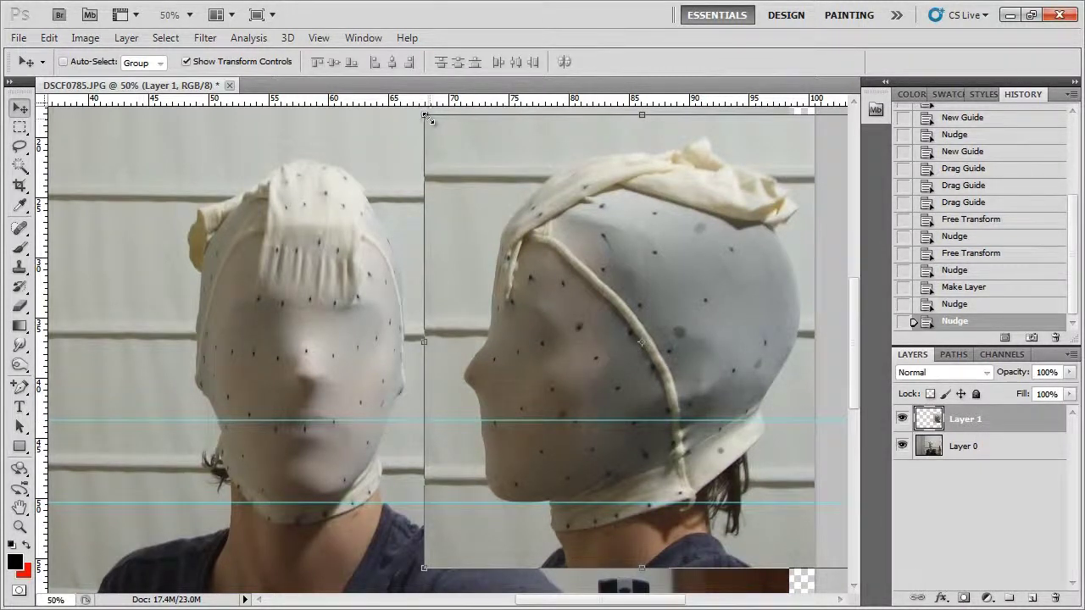
{"action": "left_click_drag", "start_coordinate": [424, 115], "coordinate": [422, 115]}
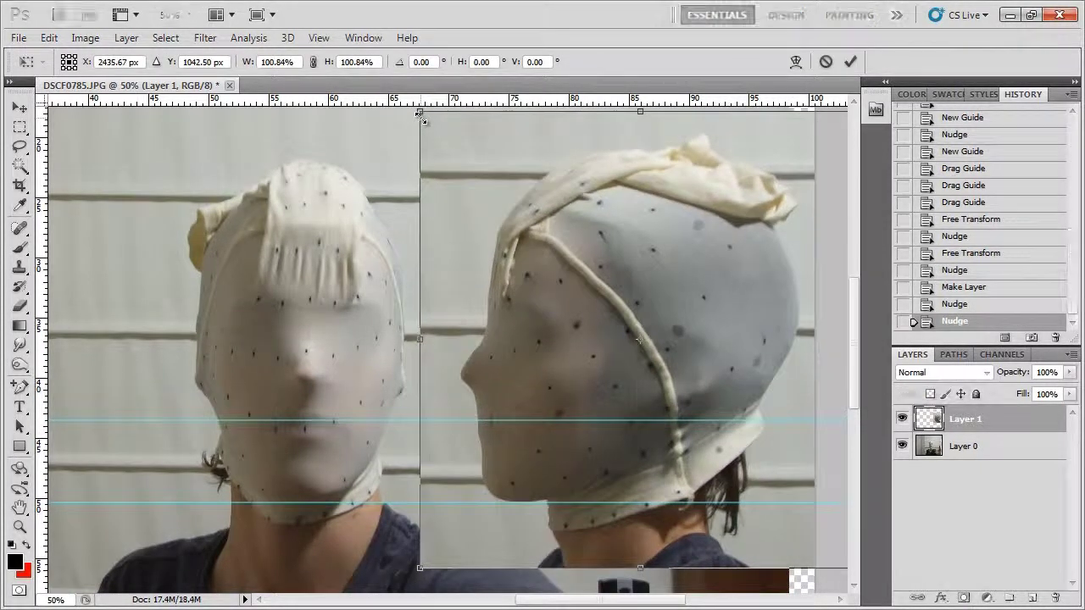
{"action": "key", "text": "Return"}
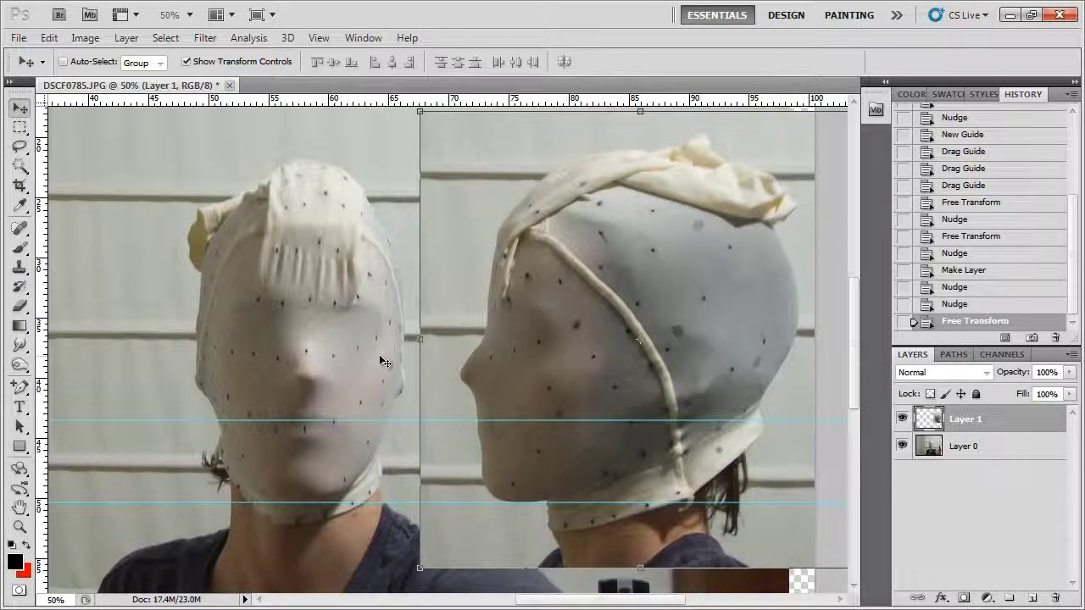
{"action": "left_click_drag", "start_coordinate": [335, 358], "coordinate": [329, 358]}
{"action": "key", "text": "ctrl+z"}
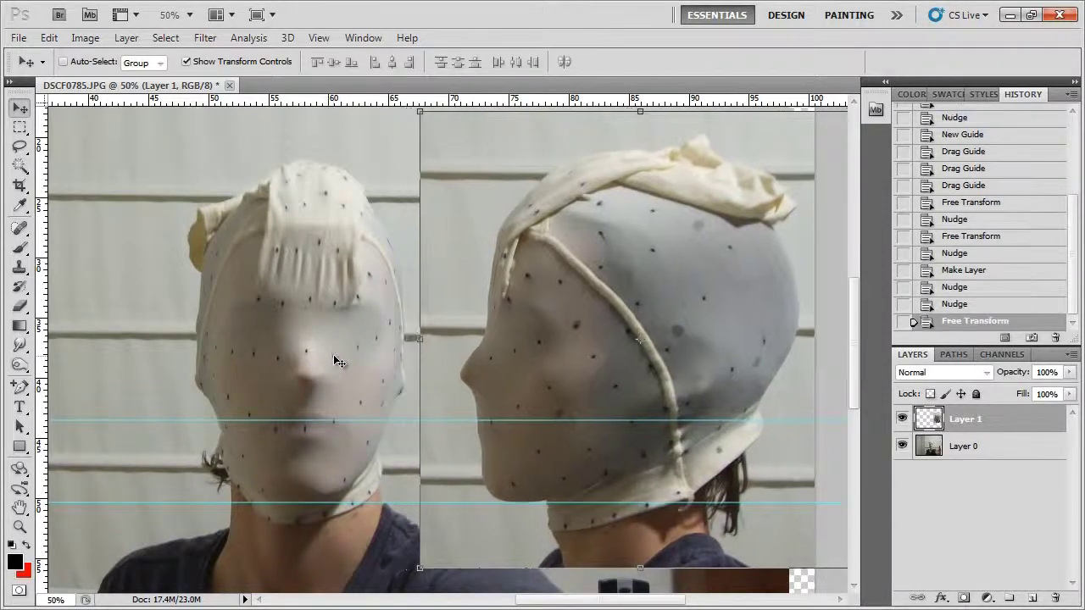
Step: Add a horizontal guide at the nose tips and check it zoomed in
{"action": "left_click_drag", "start_coordinate": [317, 101], "coordinate": [246, 350]}
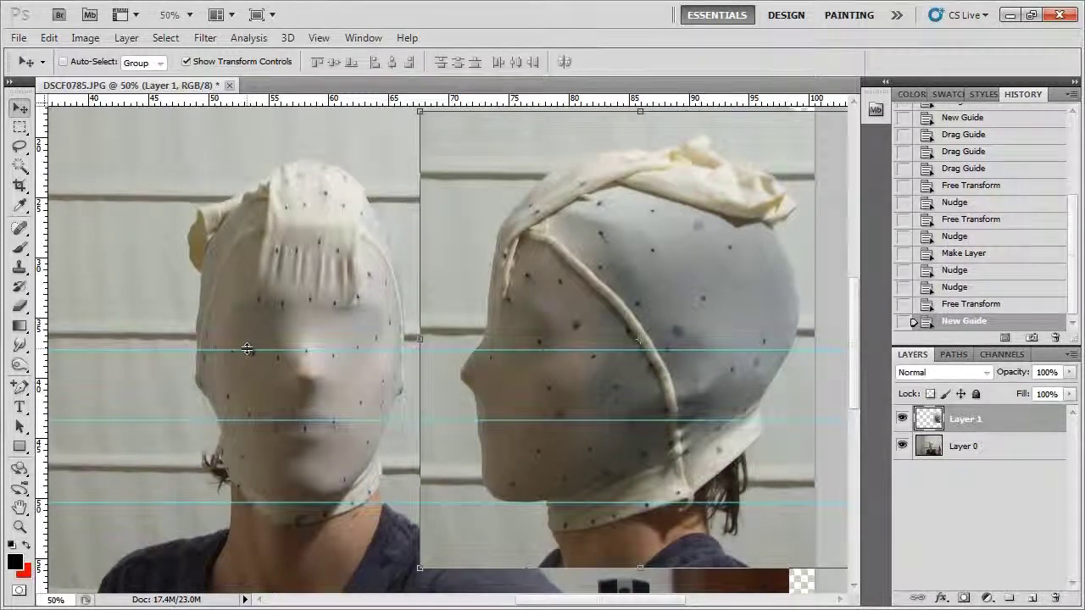
{"action": "key", "text": "ctrl+plus"}
{"action": "key", "text": "ctrl+plus"}
{"action": "key", "text": "ctrl+plus"}
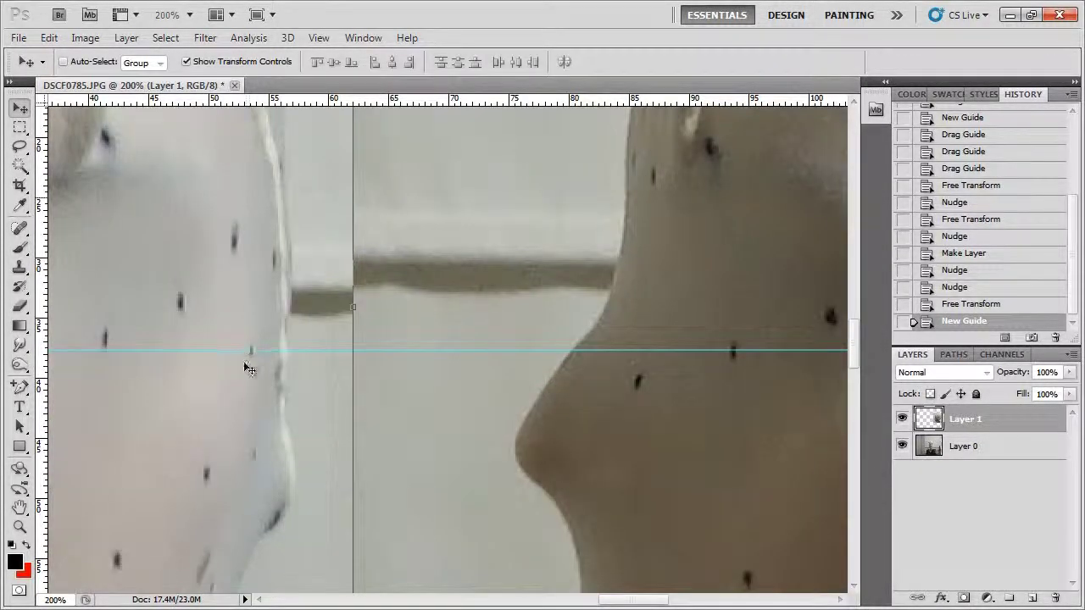
{"action": "scroll", "coordinate": [247, 351], "scroll_direction": "left", "scroll_amount": 5}
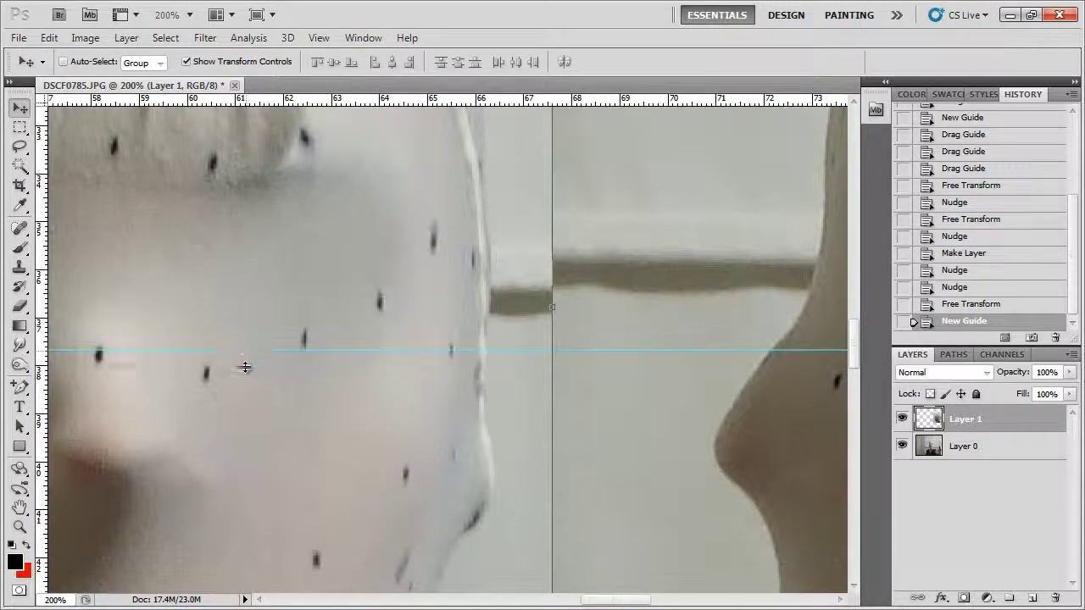
{"action": "left_click_drag", "start_coordinate": [245, 367], "coordinate": [238, 373]}
{"action": "key", "text": "ctrl+minus"}
{"action": "key", "text": "ctrl+minus"}
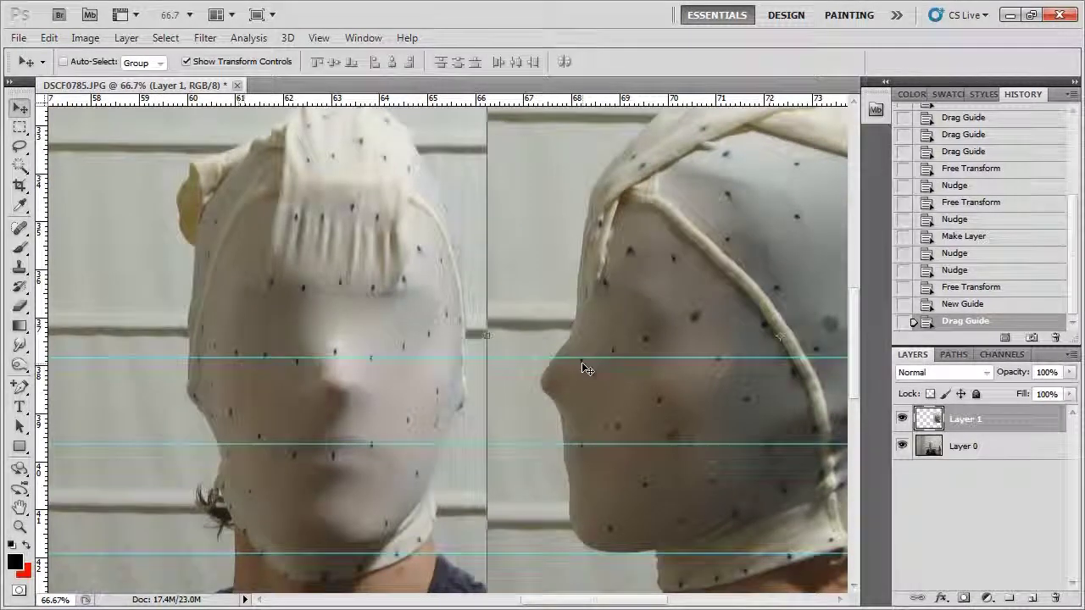
{"action": "key", "text": "ctrl+minus"}
{"action": "key", "text": "ctrl+minus"}
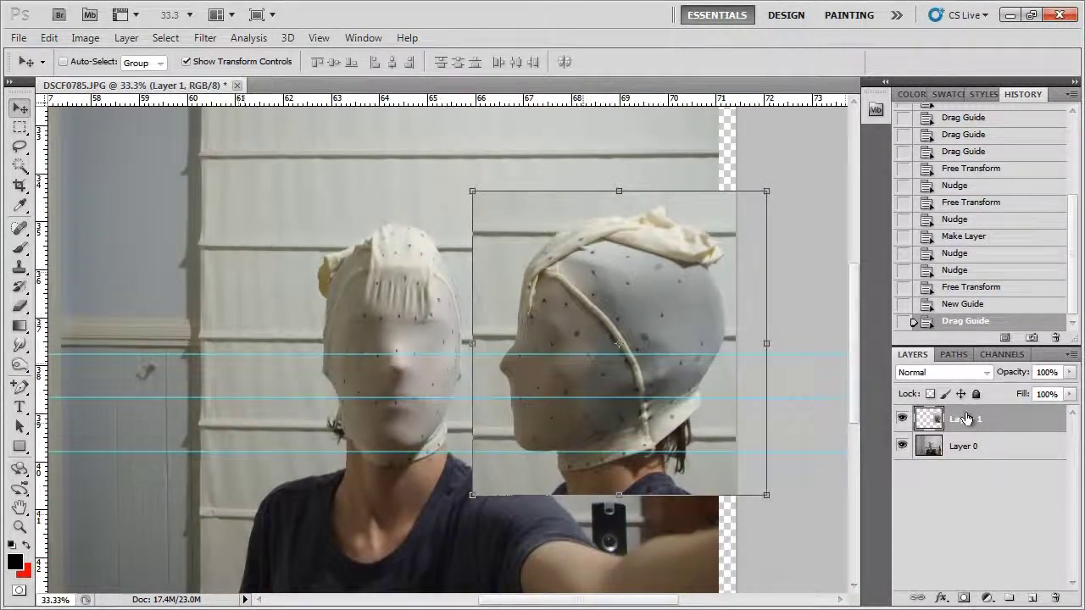
Step: Scale the side-view head up to about 100.7% to match the guides
{"action": "left_click_drag", "start_coordinate": [471, 189], "coordinate": [467, 185]}
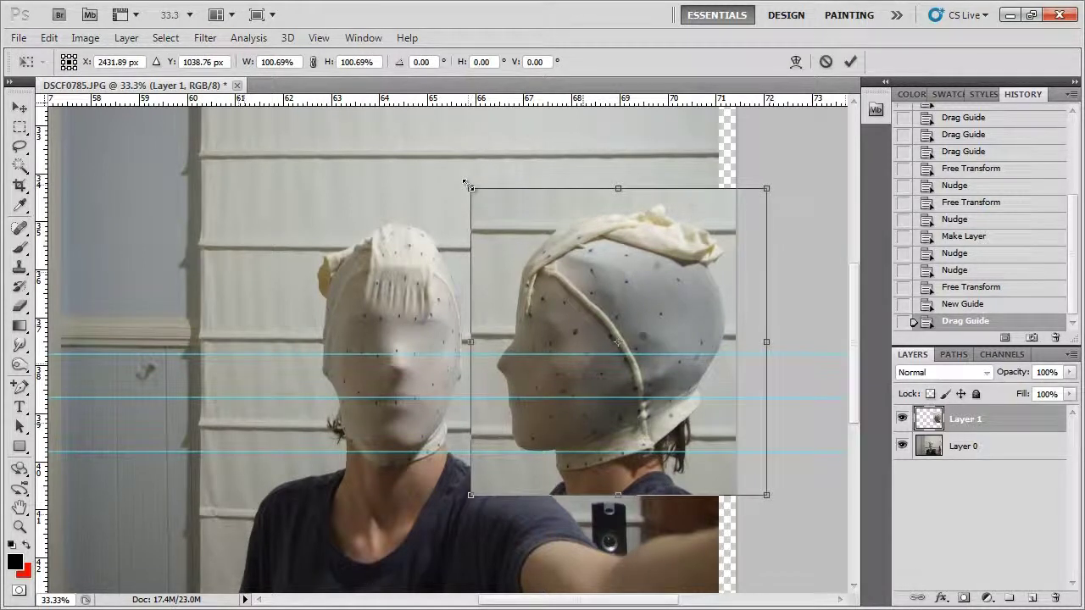
{"action": "key", "text": "Return"}
{"action": "key", "text": "ctrl+plus"}
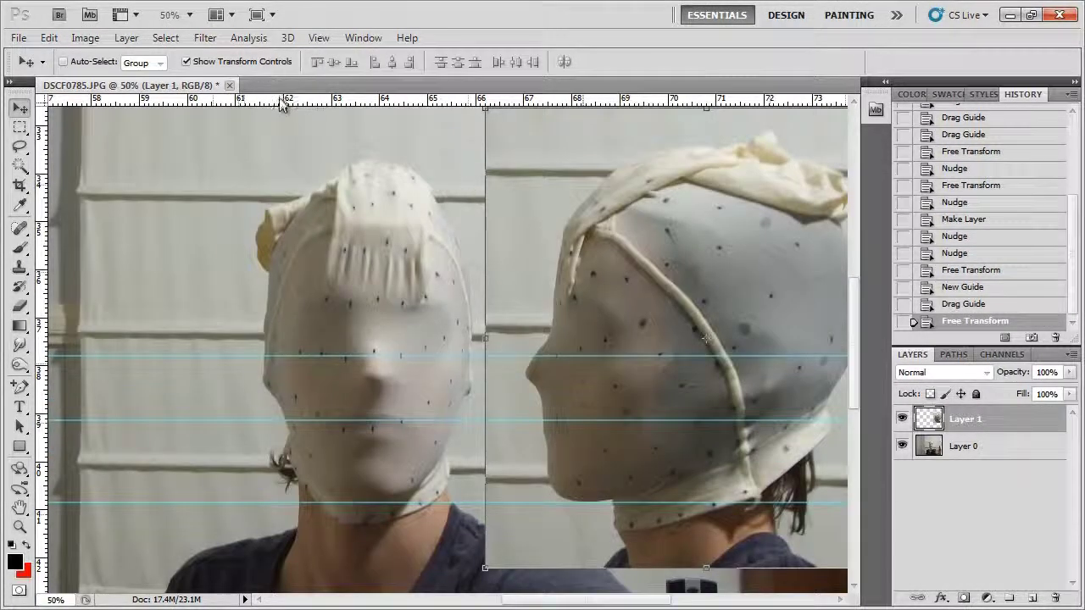
Step: Add another horizontal guide across both heads, then deselect the layer
{"action": "left_click_drag", "start_coordinate": [283, 102], "coordinate": [282, 137]}
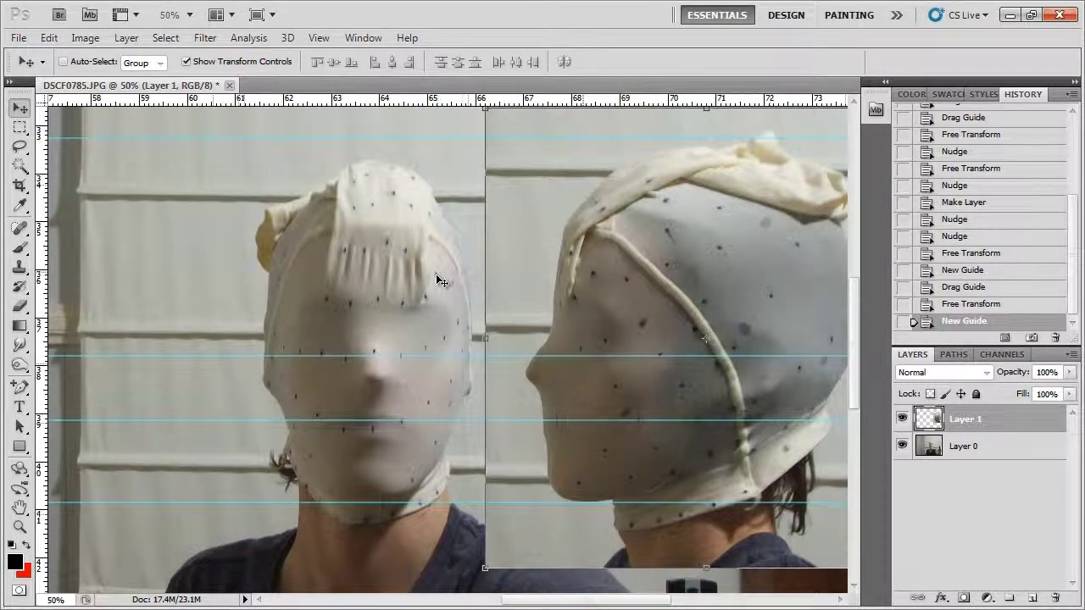
{"action": "left_click_drag", "start_coordinate": [404, 138], "coordinate": [400, 273]}
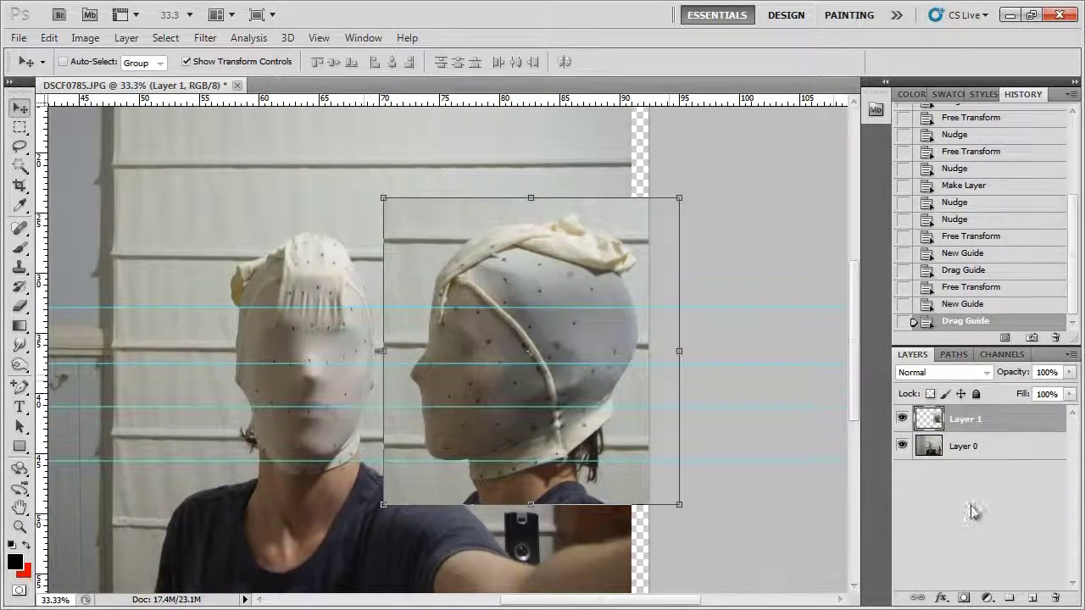
{"action": "left_click", "coordinate": [970, 507]}
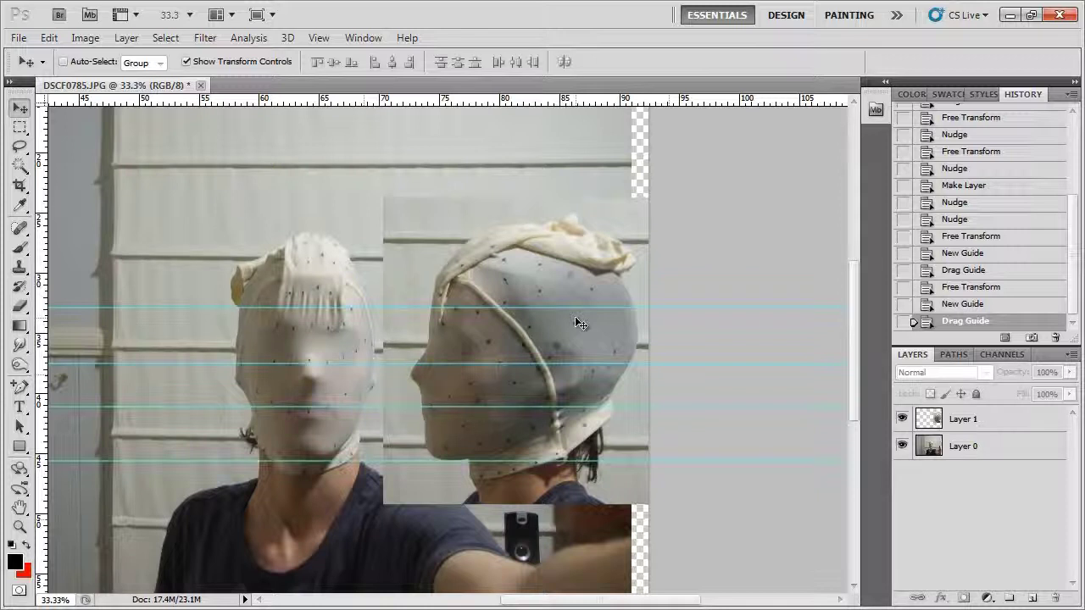
Step: On a new Layer 2, draw a red rectangle over the front head and set it to Multiply
{"action": "left_click", "coordinate": [993, 422]}
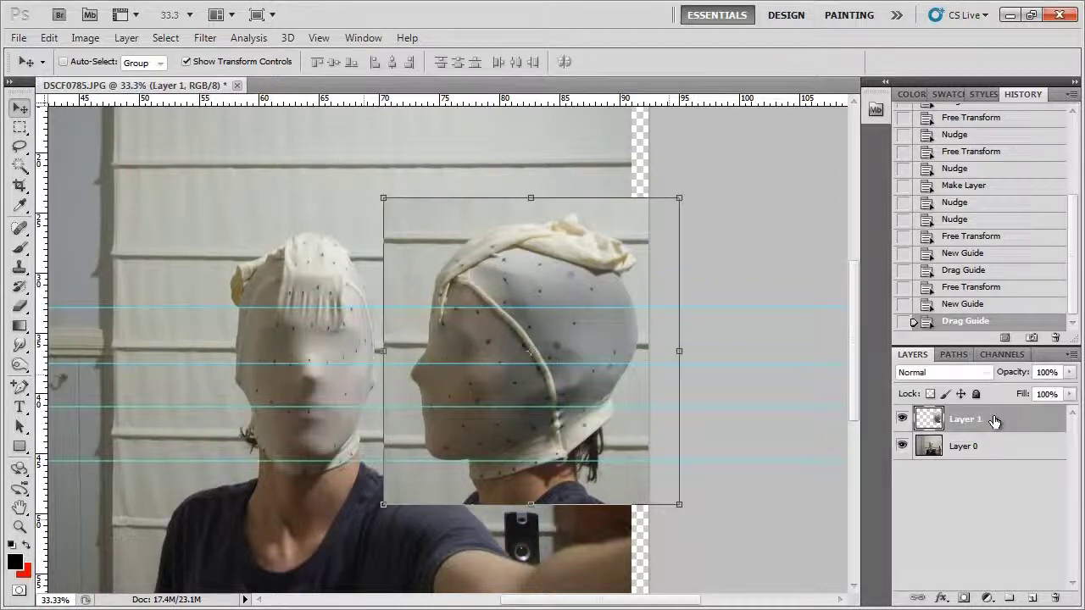
{"action": "key", "text": "ctrl+shift+alt+n"}
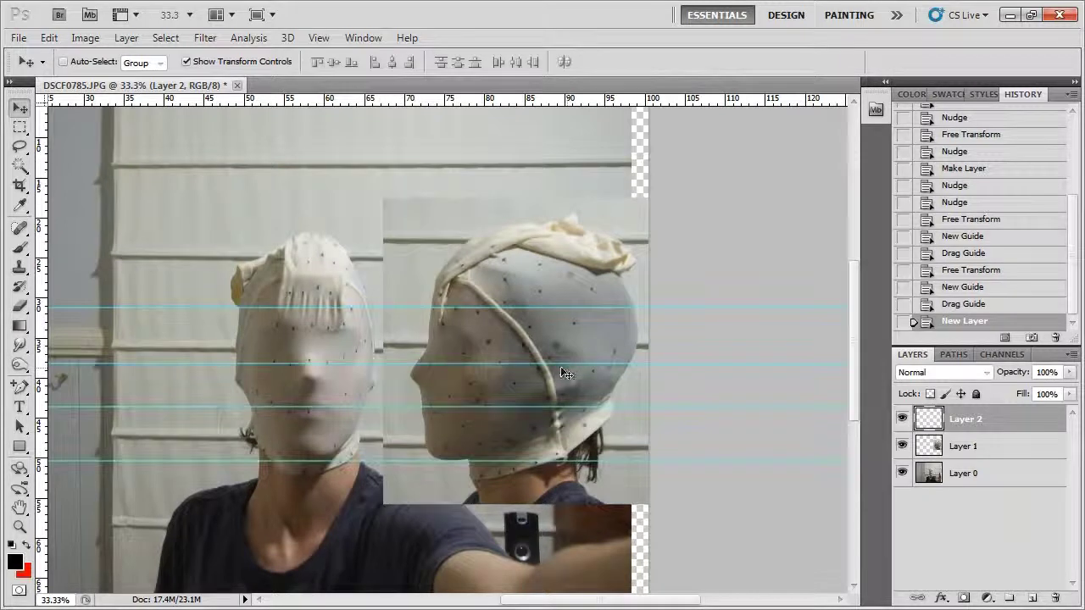
{"action": "left_click", "coordinate": [20, 447]}
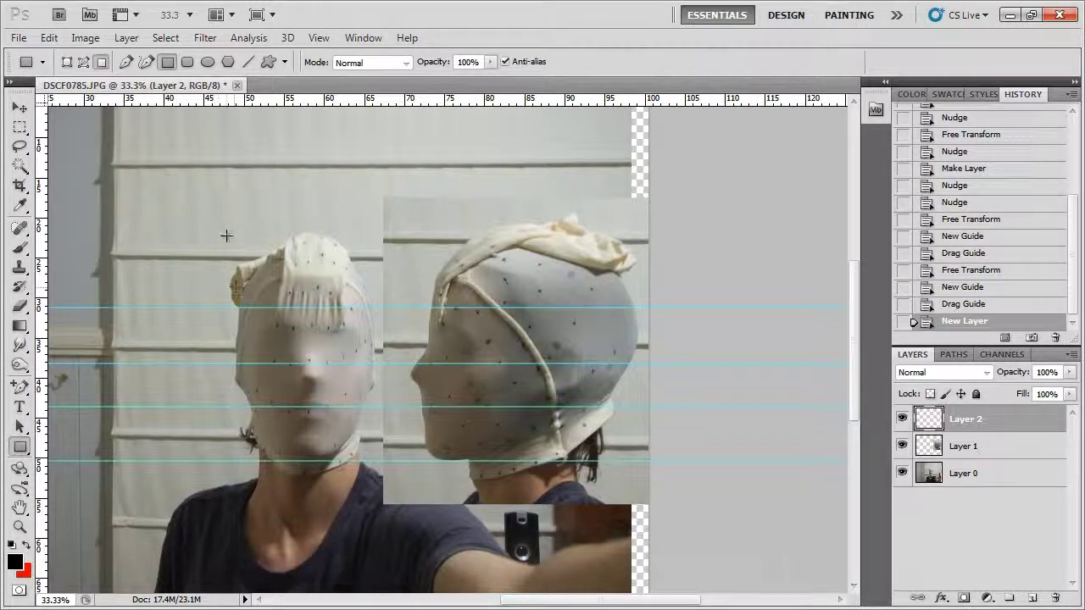
{"action": "left_click_drag", "start_coordinate": [213, 220], "coordinate": [394, 479]}
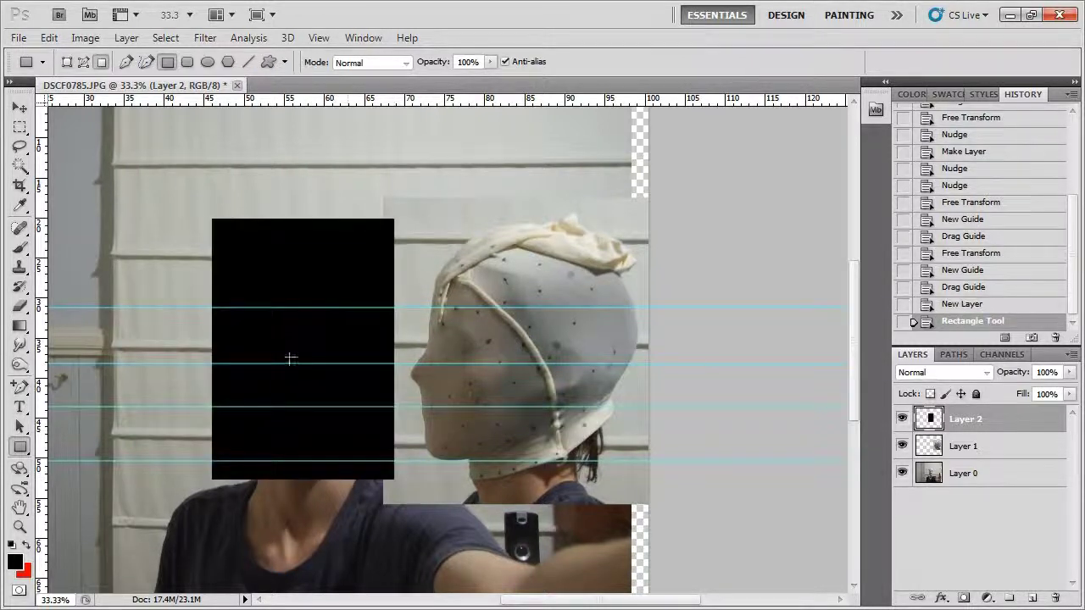
{"action": "key", "text": "ctrl+z"}
{"action": "left_click", "coordinate": [27, 547]}
{"action": "left_click_drag", "start_coordinate": [218, 207], "coordinate": [393, 486]}
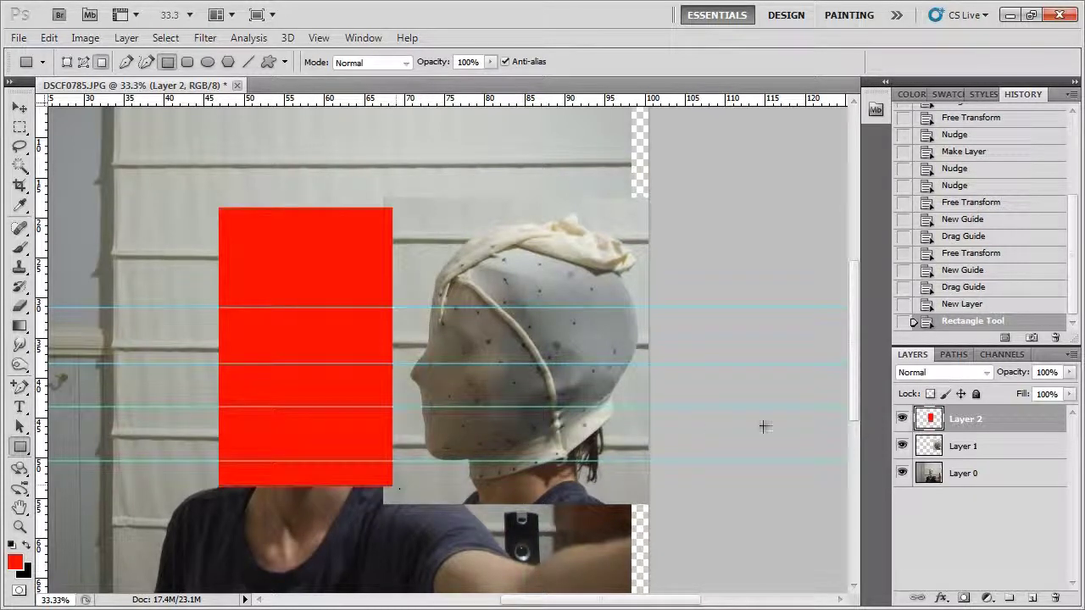
{"action": "left_click", "coordinate": [936, 372]}
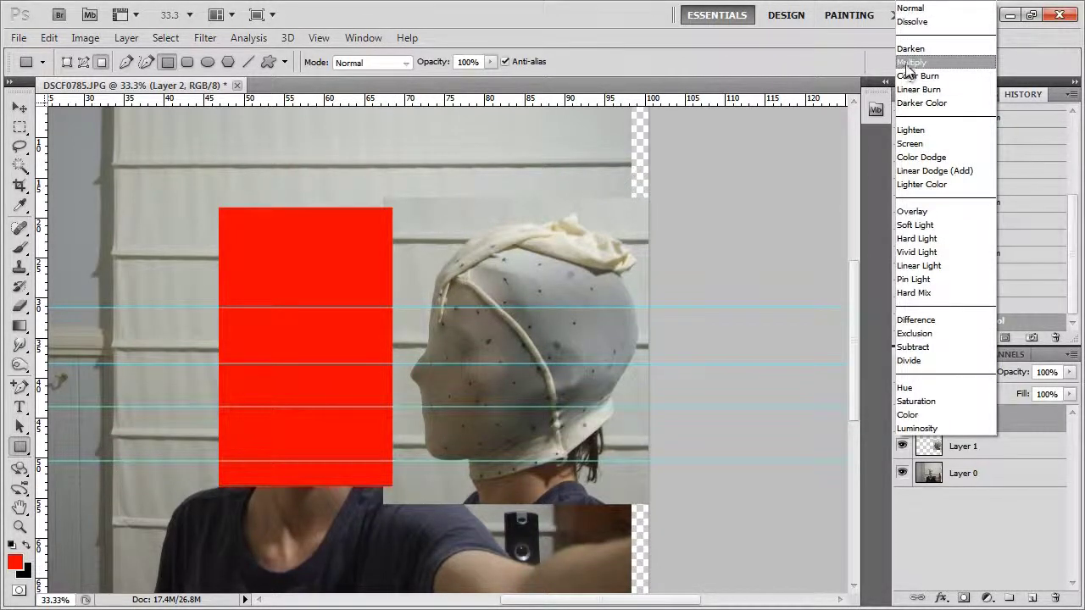
{"action": "left_click", "coordinate": [911, 63]}
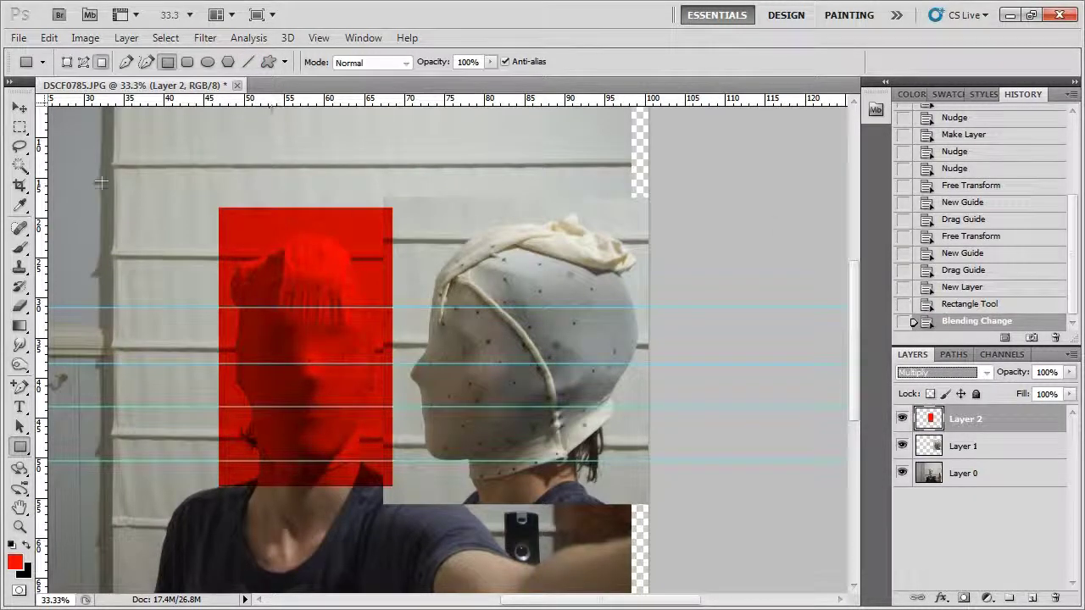
Step: Widen the red rectangle on Layer 2 with Free Transform on both sides
{"action": "left_click", "coordinate": [20, 108]}
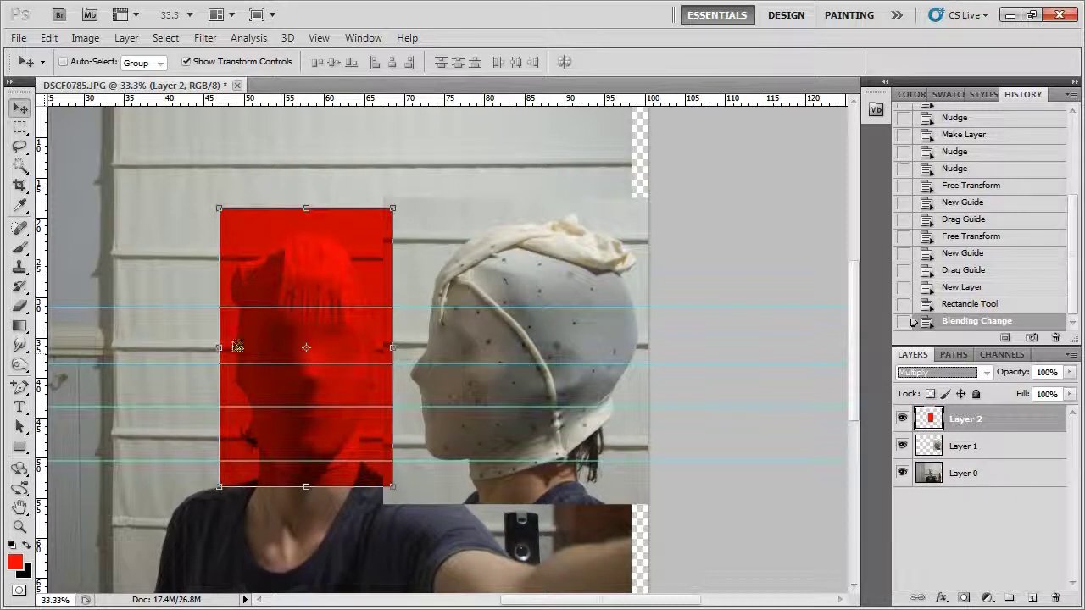
{"action": "left_click_drag", "start_coordinate": [220, 347], "coordinate": [195, 347]}
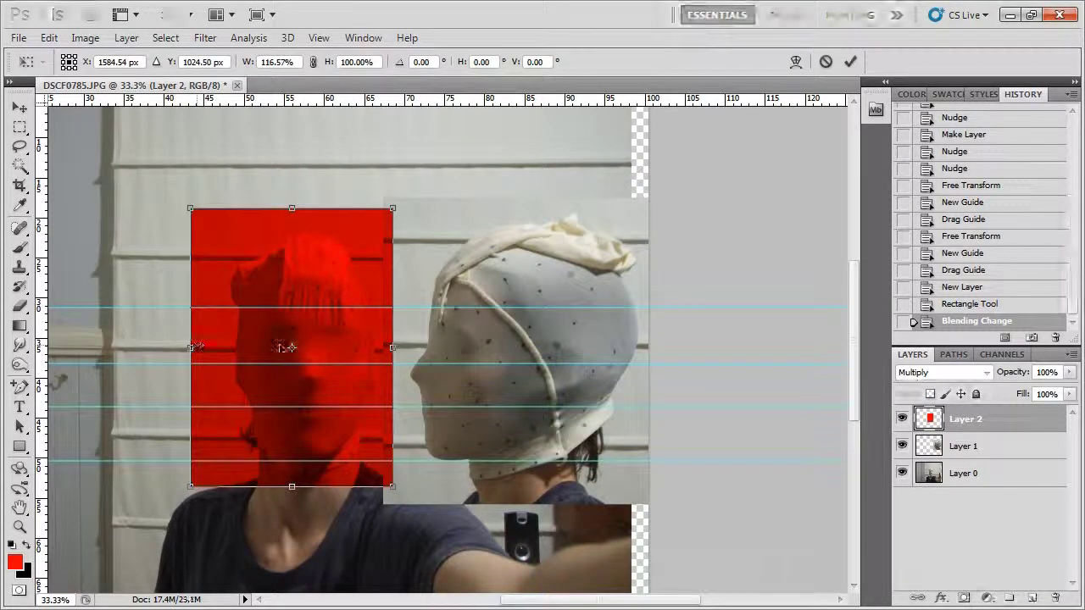
{"action": "left_click_drag", "start_coordinate": [392, 347], "coordinate": [414, 347]}
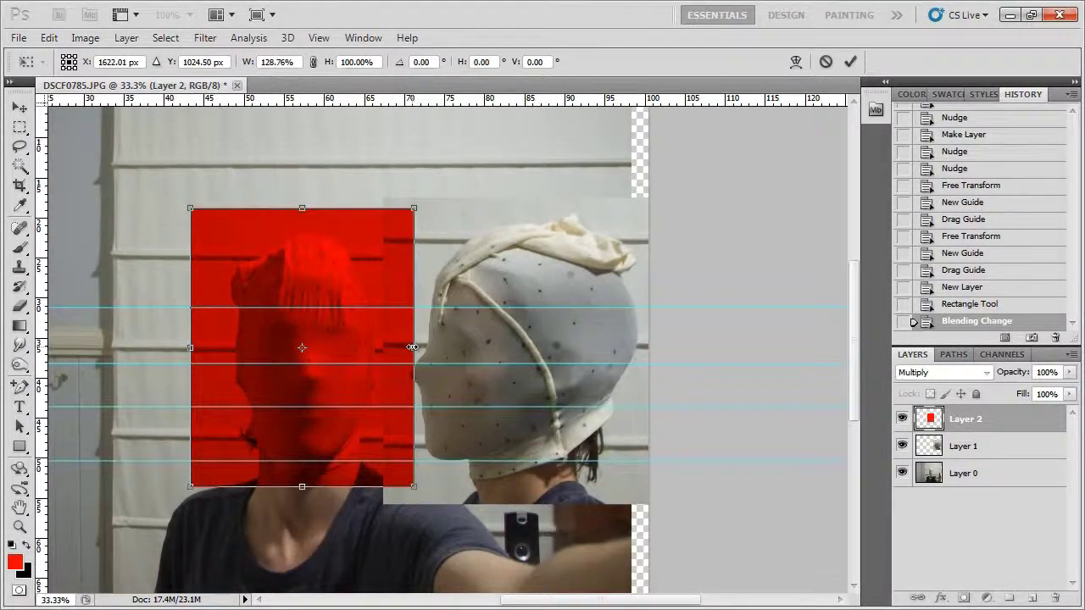
{"action": "key", "text": "Return"}
Step: Move the red rectangle over the side-view head and resize it to match the side photo's edges
{"action": "left_click", "coordinate": [901, 447]}
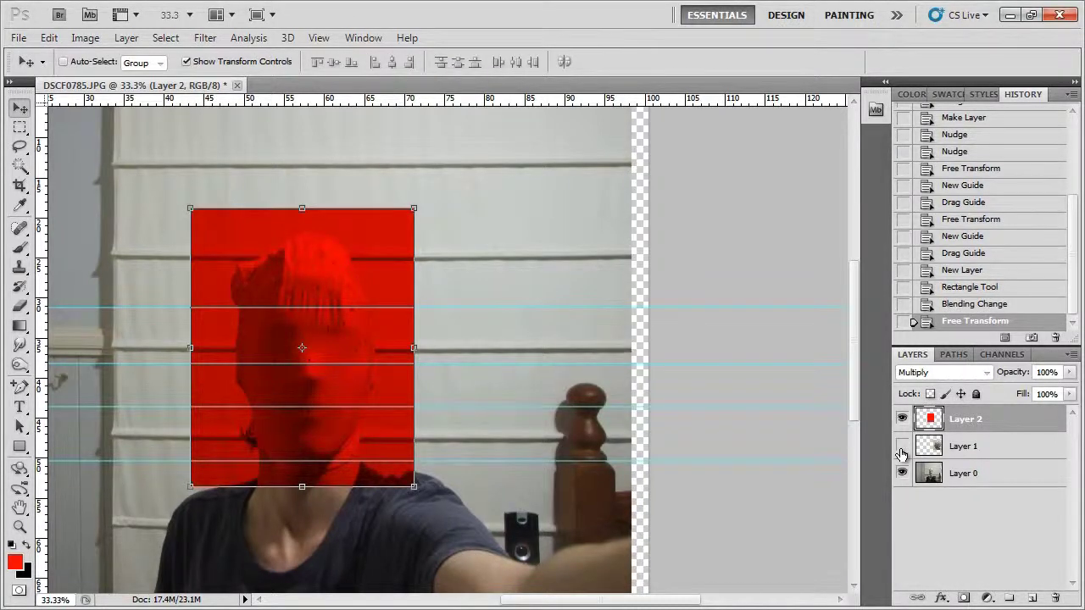
{"action": "left_click", "coordinate": [901, 451]}
{"action": "left_click_drag", "start_coordinate": [318, 383], "coordinate": [546, 375]}
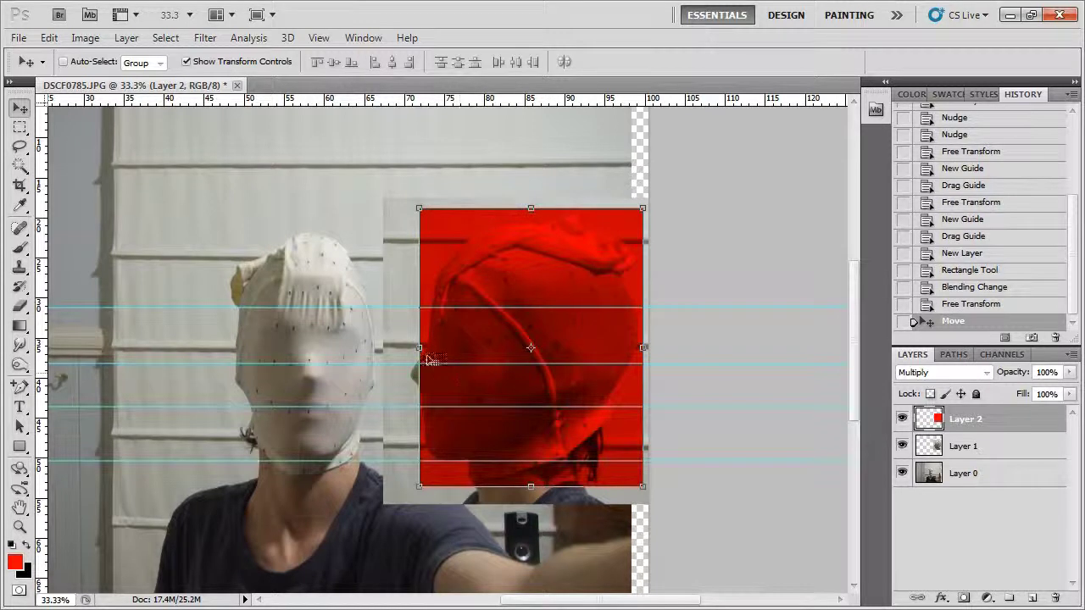
{"action": "key", "text": "ctrl+t"}
{"action": "left_click_drag", "start_coordinate": [418, 349], "coordinate": [403, 348]}
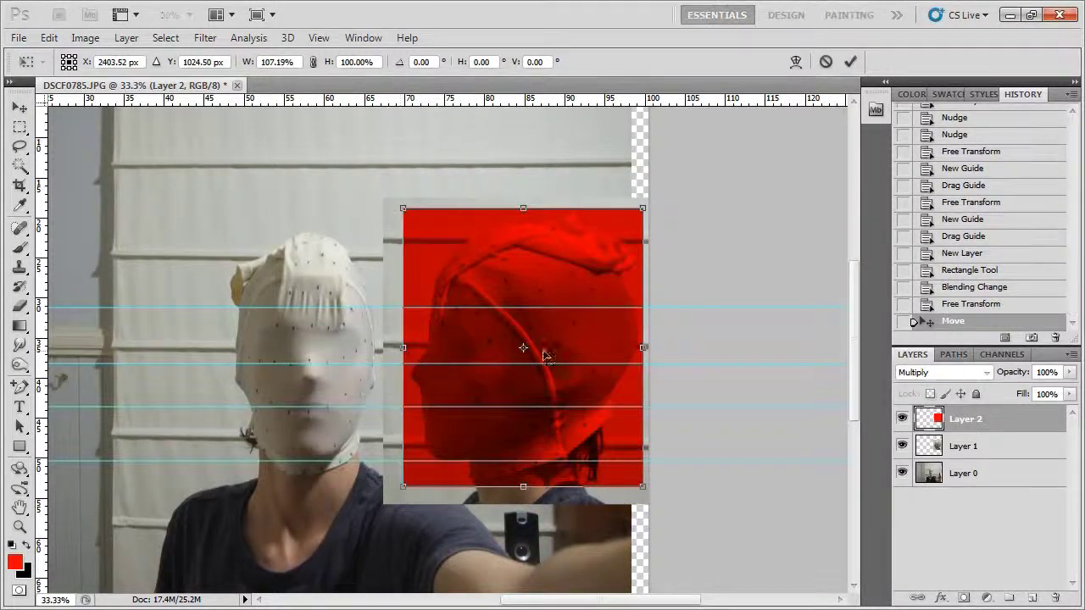
{"action": "left_click_drag", "start_coordinate": [642, 348], "coordinate": [647, 348]}
{"action": "key", "text": "Return"}
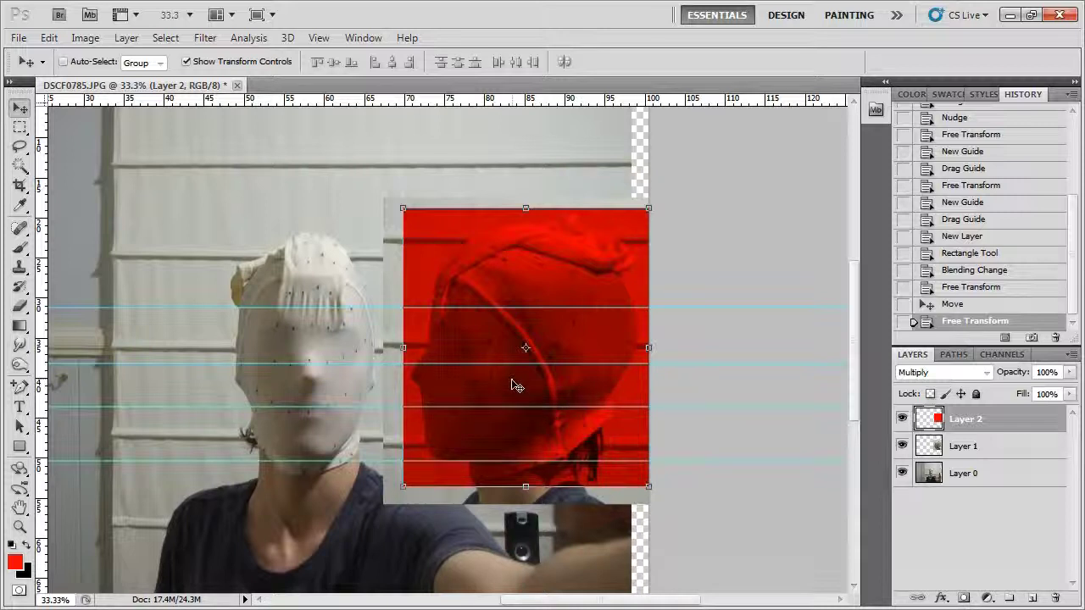
{"action": "left_click", "coordinate": [909, 508]}
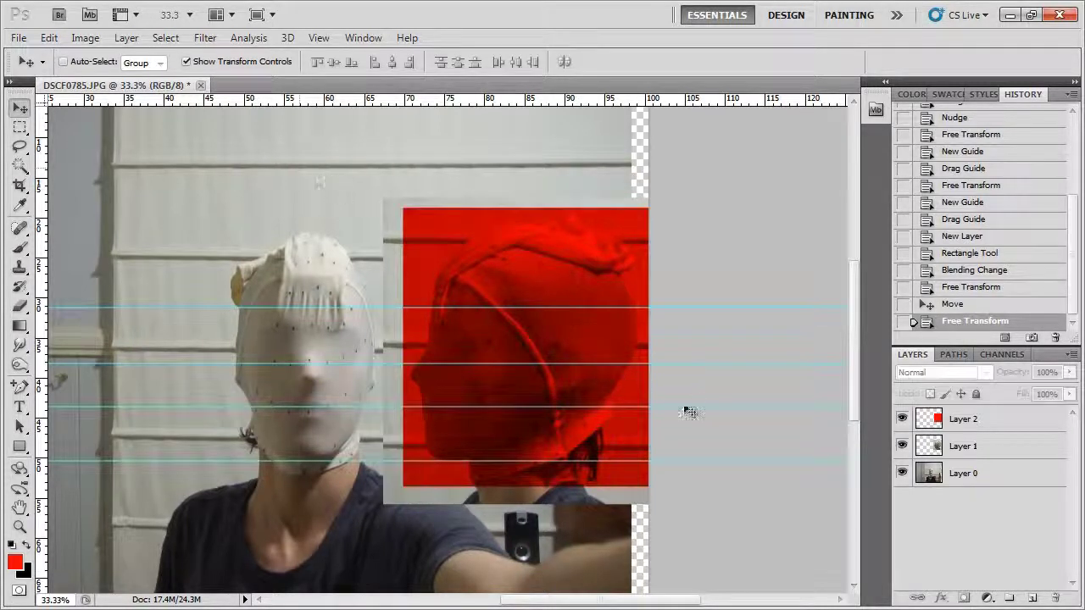
Step: Crop the canvas to the red rectangle around the side-view head, then hide Layer 2
{"action": "left_click", "coordinate": [20, 184]}
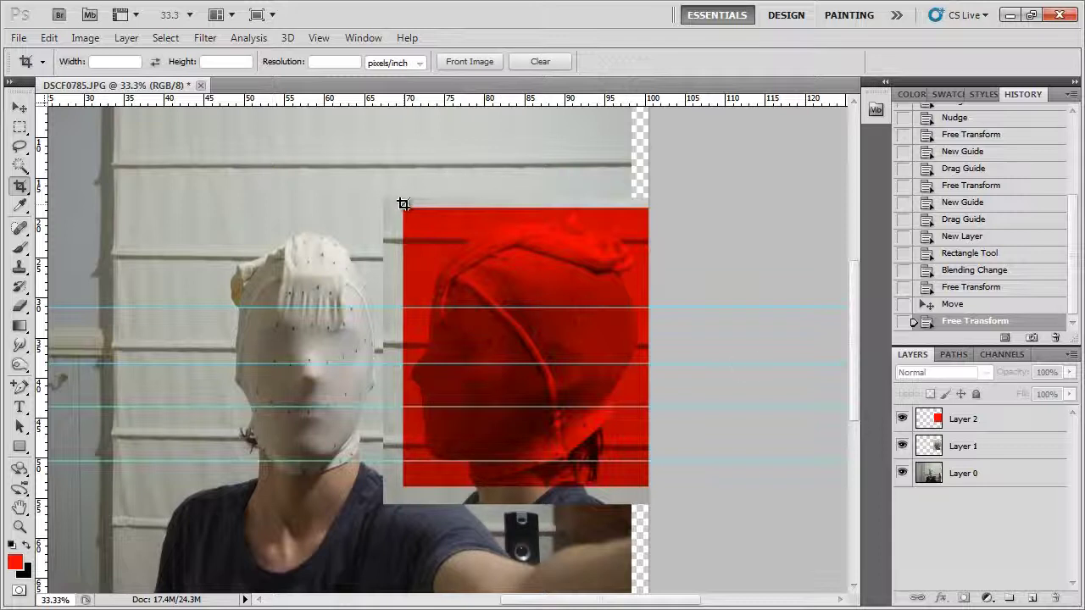
{"action": "left_click", "coordinate": [949, 422]}
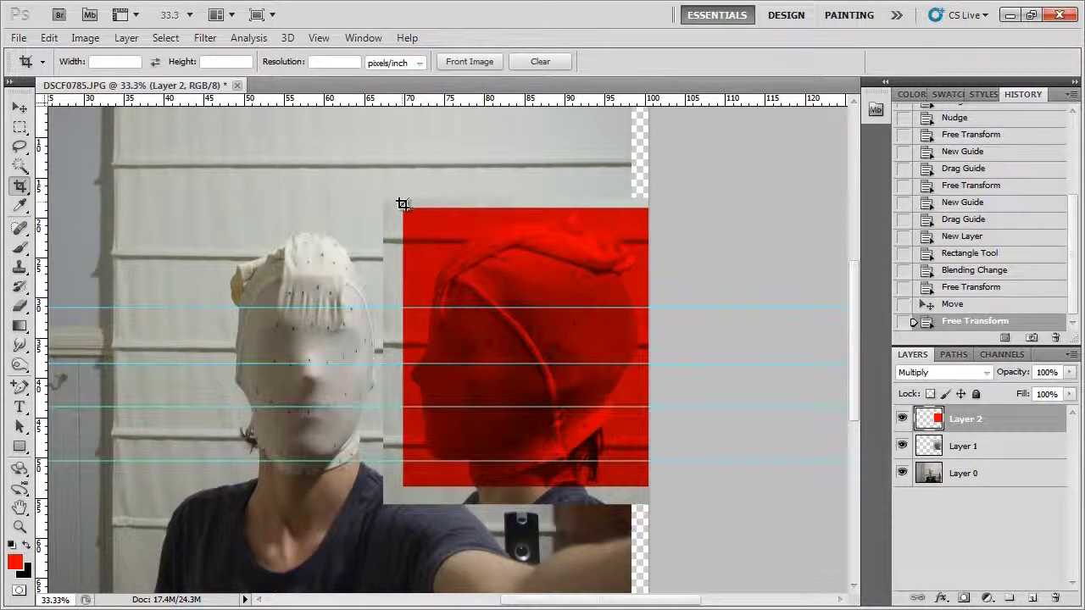
{"action": "left_click_drag", "start_coordinate": [401, 205], "coordinate": [648, 486]}
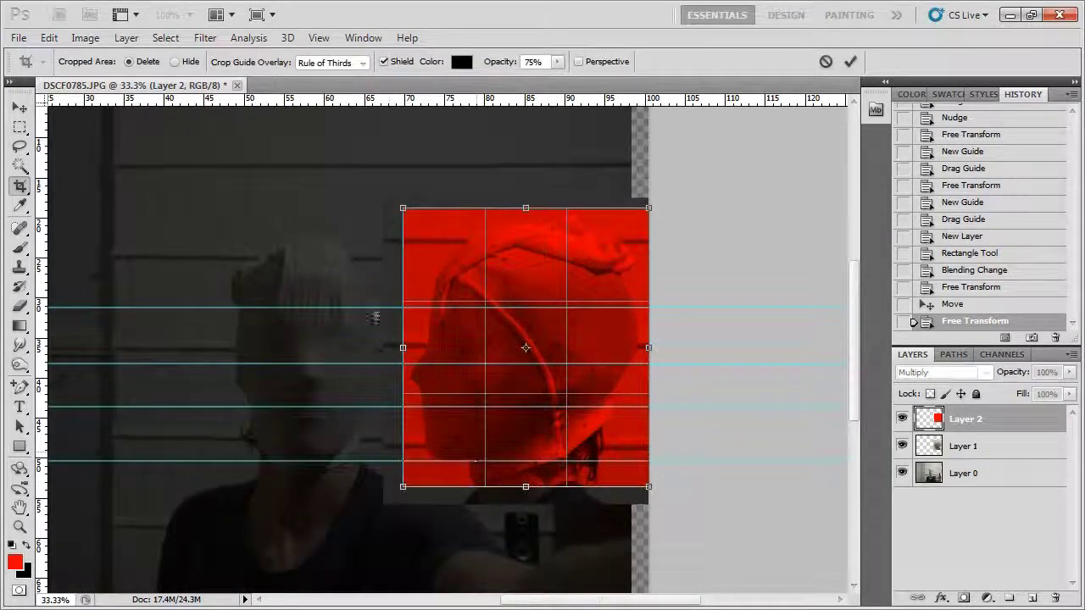
{"action": "mouse_move", "coordinate": [402, 206]}
{"action": "left_mouse_down"}
{"action": "mouse_move", "coordinate": [377, 191]}
{"action": "mouse_move", "coordinate": [400, 206]}
{"action": "left_mouse_up"}
{"action": "mouse_move", "coordinate": [402, 488]}
{"action": "left_mouse_down"}
{"action": "mouse_move", "coordinate": [382, 508]}
{"action": "mouse_move", "coordinate": [402, 489]}
{"action": "left_mouse_up"}
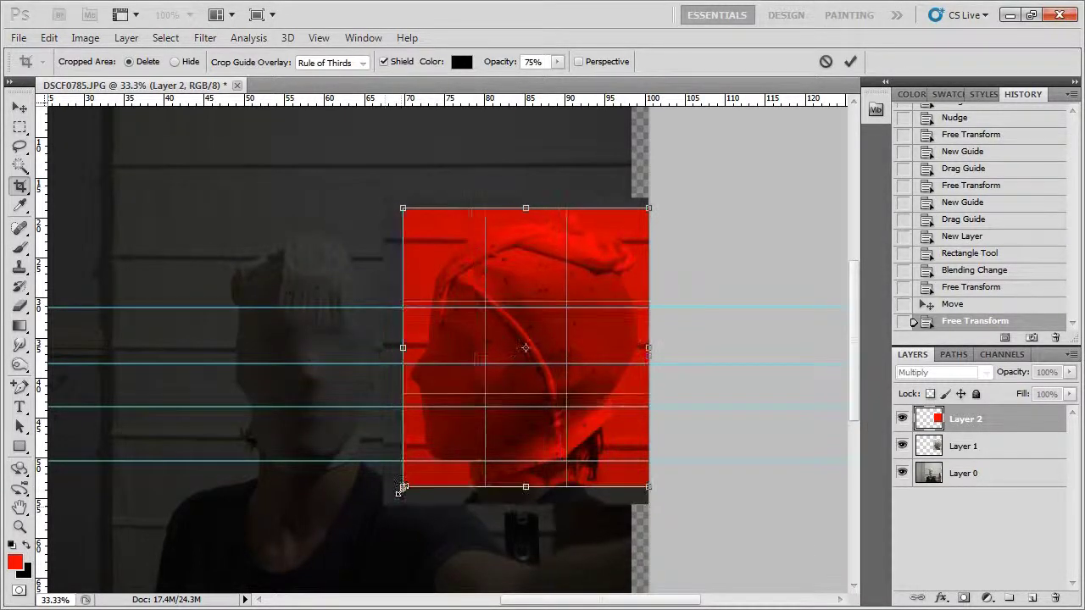
{"action": "double_click", "coordinate": [486, 327]}
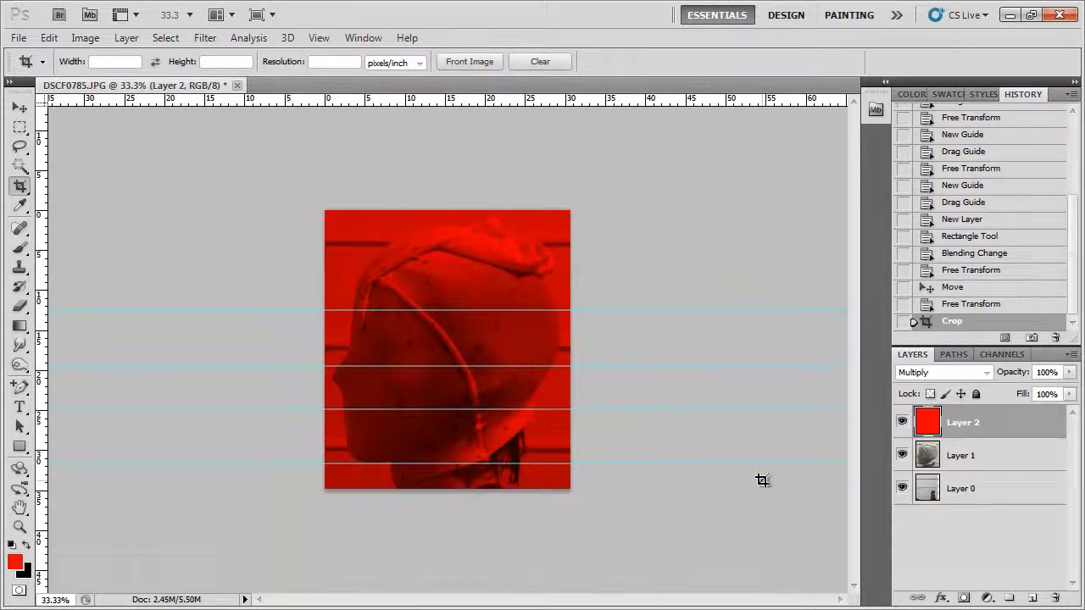
{"action": "left_click", "coordinate": [901, 422]}
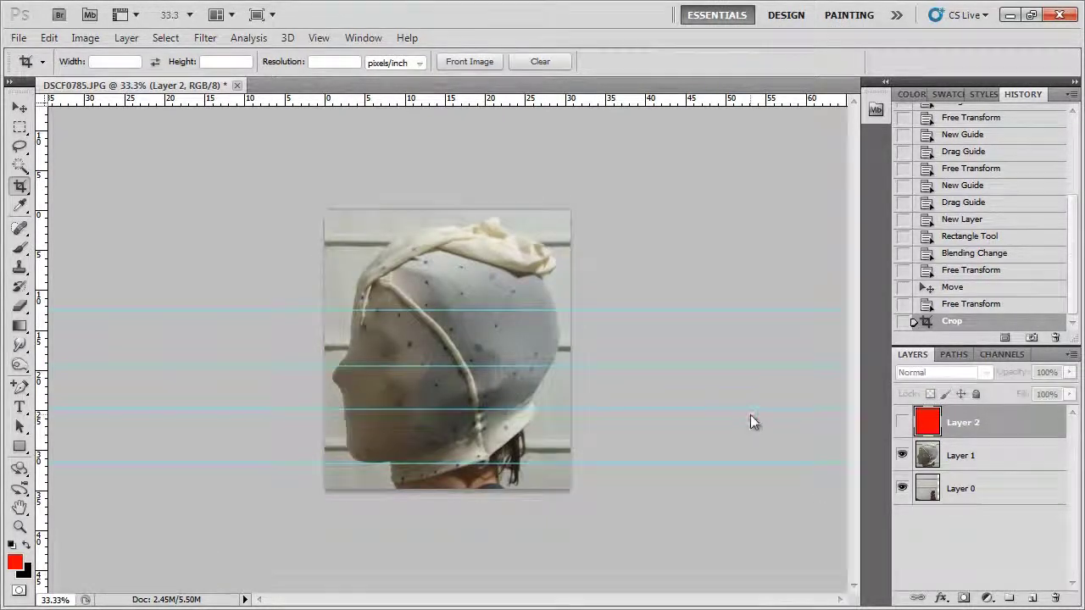
Step: Save the cropped image as 'side' in JPEG format
{"action": "key", "text": "ctrl+shift+s"}
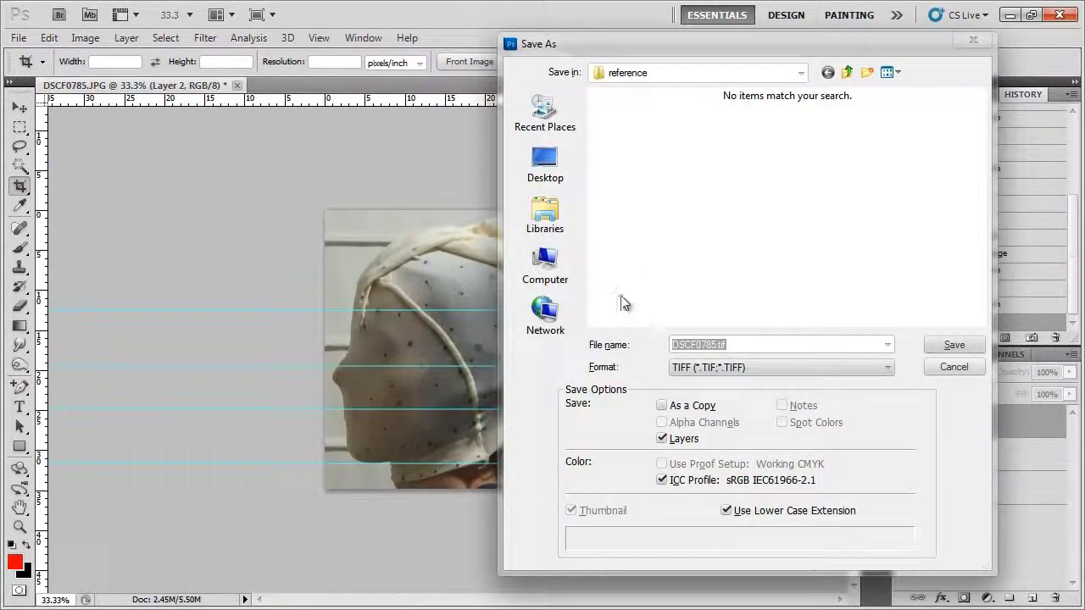
{"action": "type", "text": "s"}
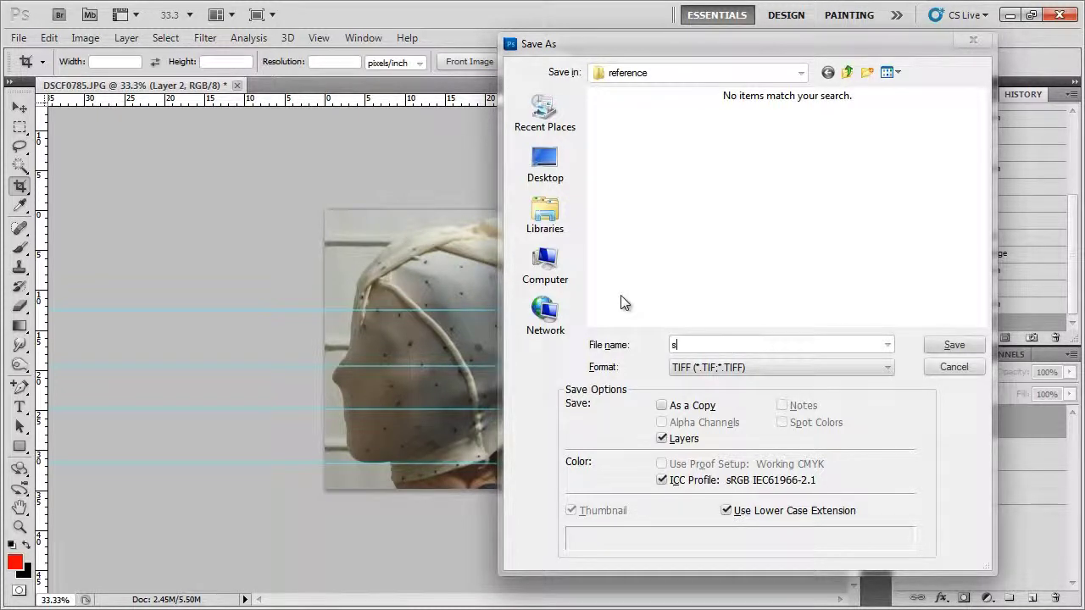
{"action": "type", "text": "ide"}
{"action": "left_click", "coordinate": [703, 368]}
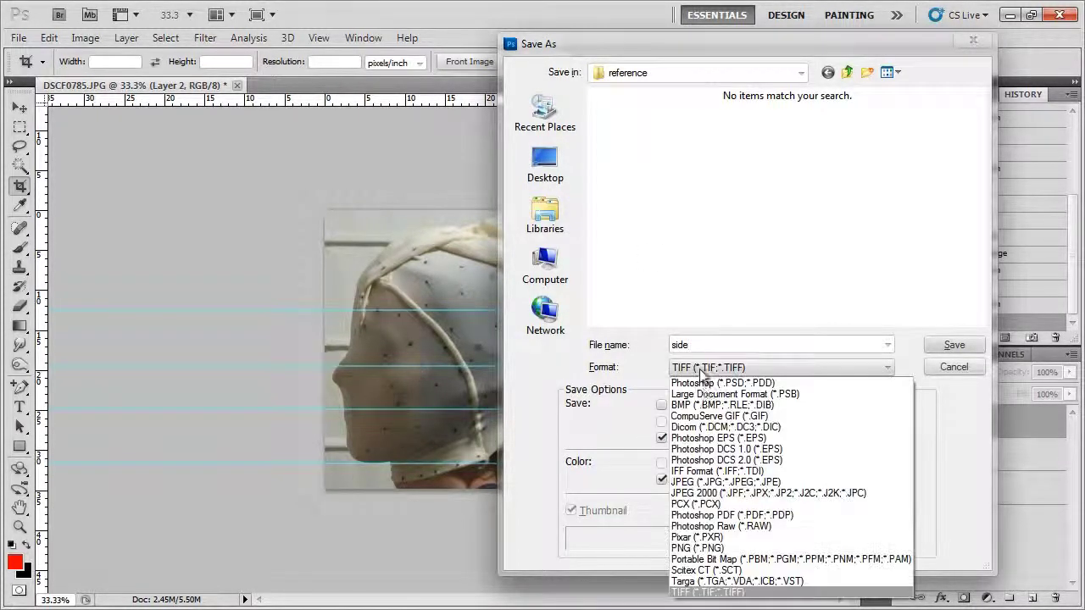
{"action": "left_click", "coordinate": [705, 481]}
{"action": "left_click", "coordinate": [954, 345]}
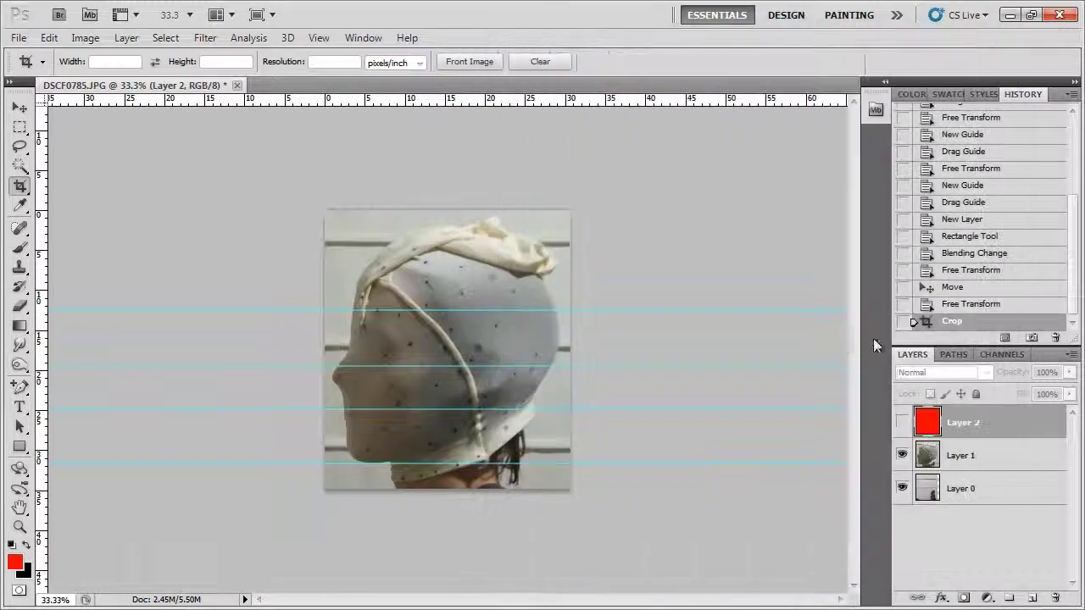
Step: Confirm the JPEG save and step back in History to before the crop
{"action": "left_click", "coordinate": [949, 320]}
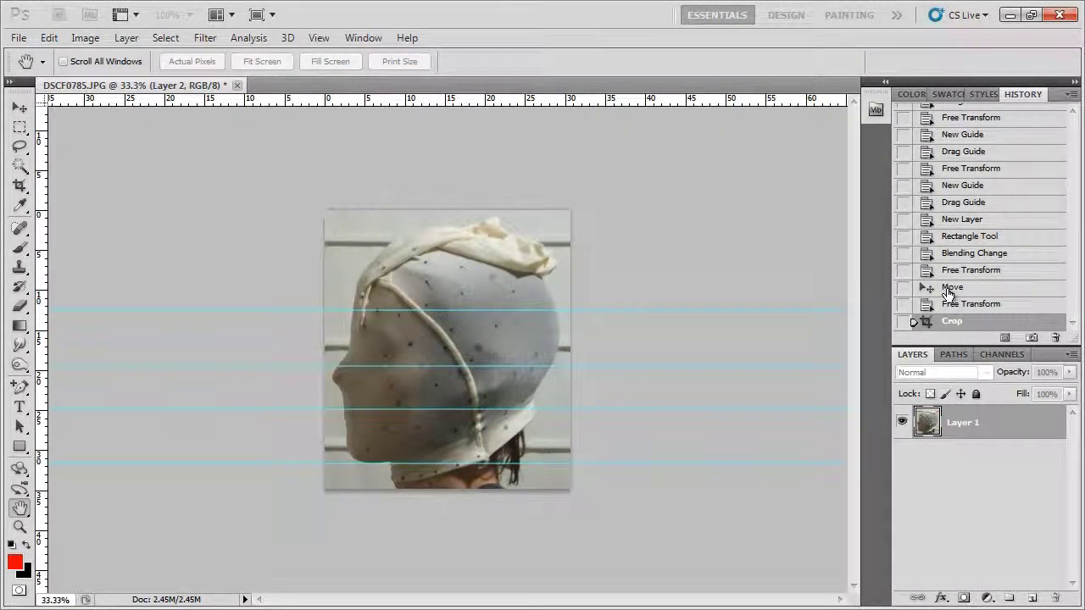
{"action": "left_click", "coordinate": [954, 321]}
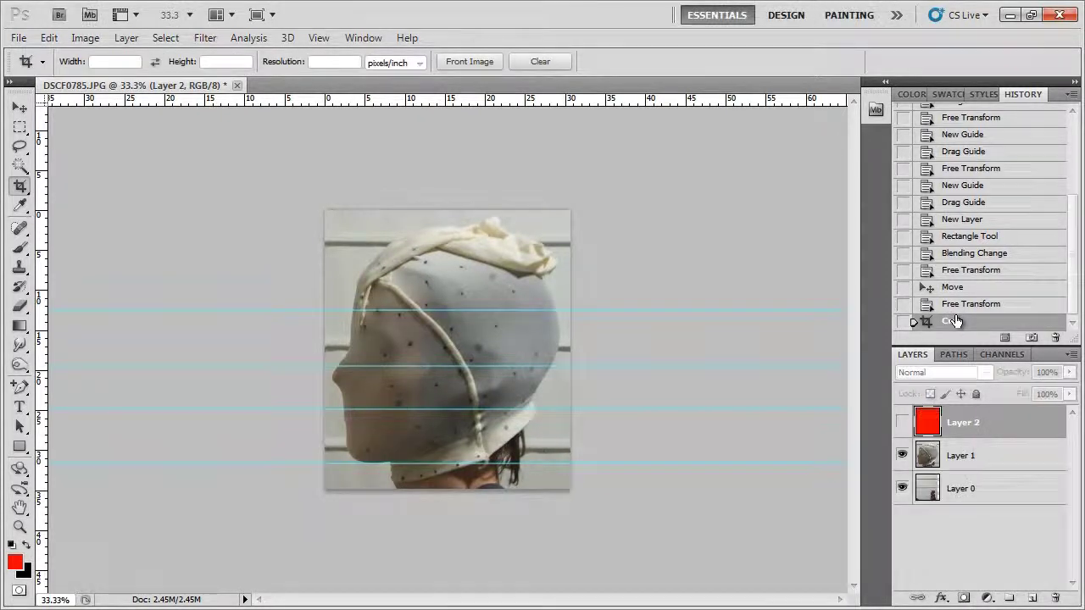
{"action": "left_click", "coordinate": [959, 306]}
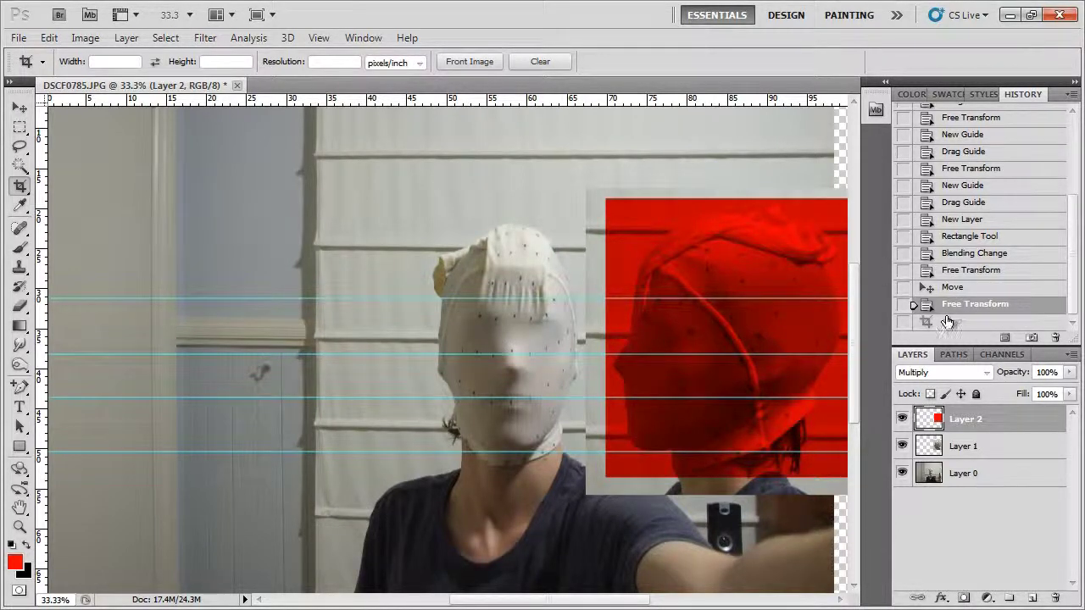
Step: Move the red rectangle over the front-facing head, nudge it into place, and hide the side-view layer
{"action": "key", "text": "v"}
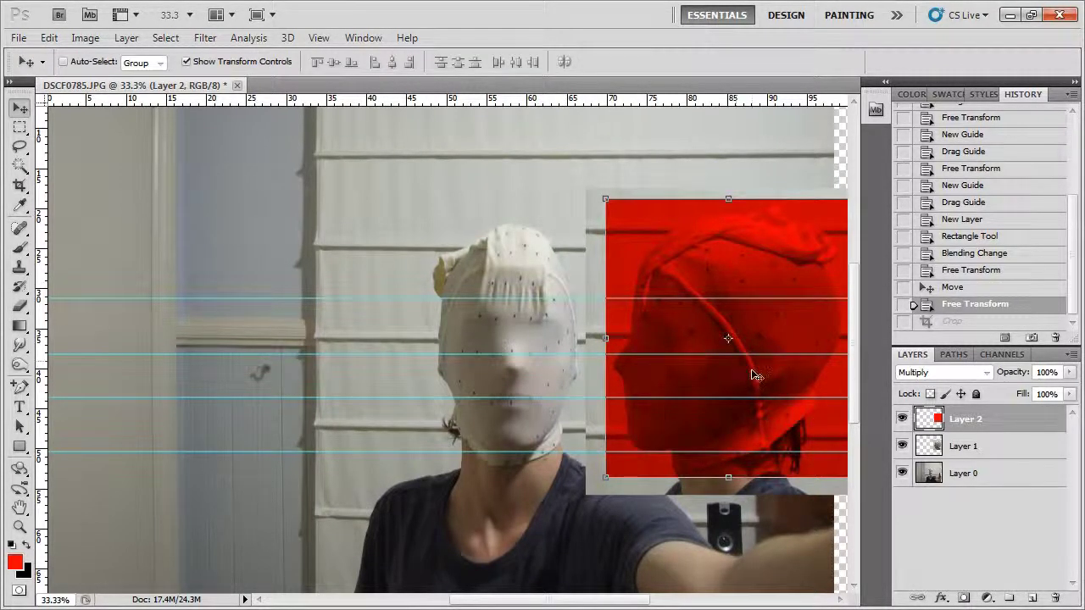
{"action": "left_click_drag", "start_coordinate": [756, 375], "coordinate": [531, 376]}
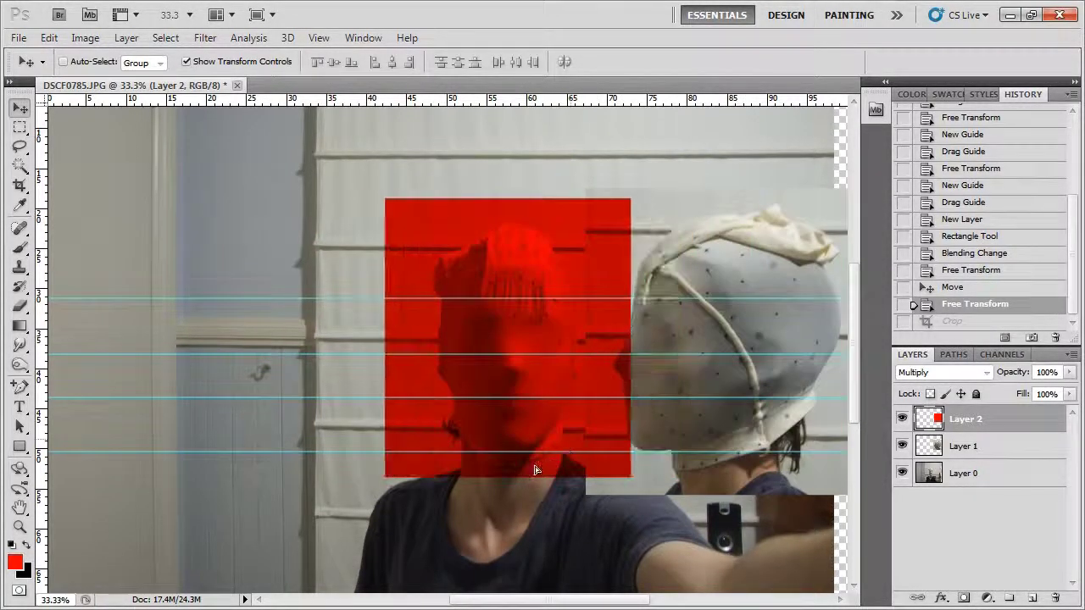
{"action": "key", "text": "shift+Right"}
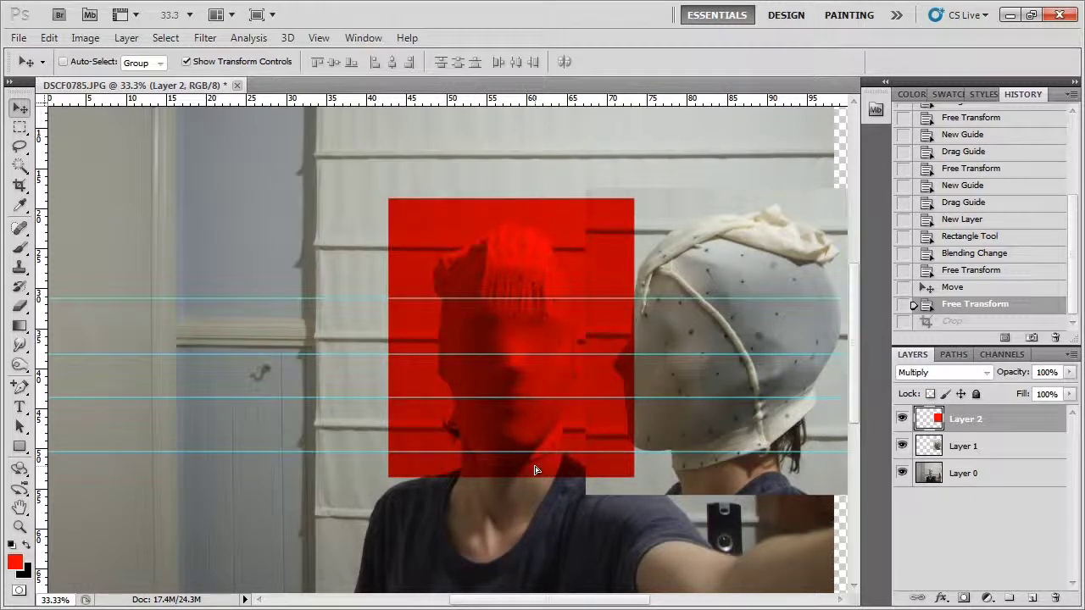
{"action": "left_click_drag", "start_coordinate": [535, 469], "coordinate": [532, 471]}
{"action": "key", "text": "Right"}
{"action": "key", "text": "Right"}
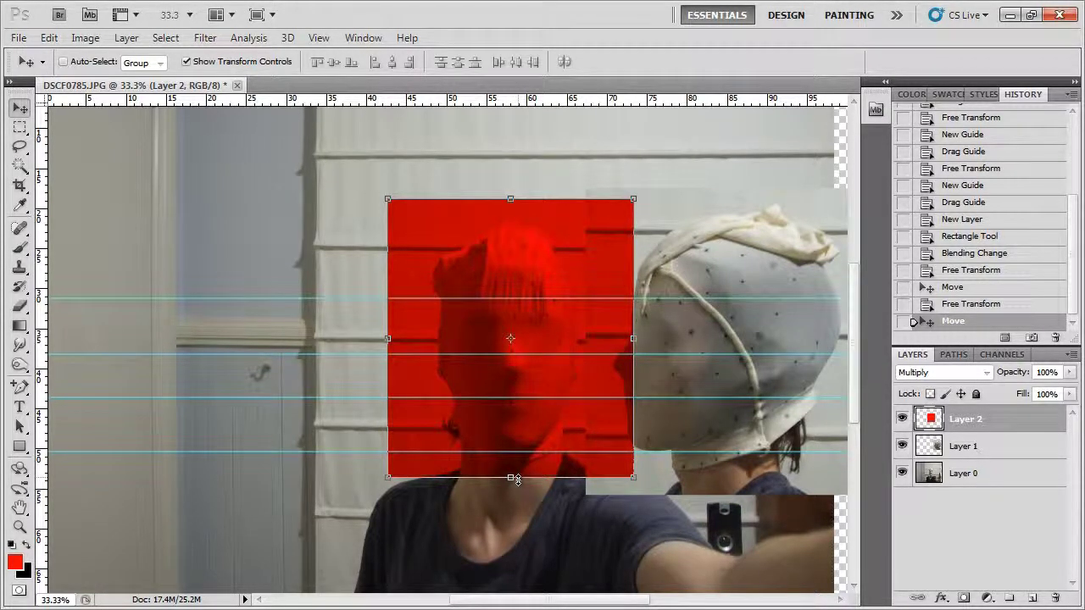
{"action": "key", "text": "Right"}
{"action": "key", "text": "Left"}
{"action": "key", "text": "Right"}
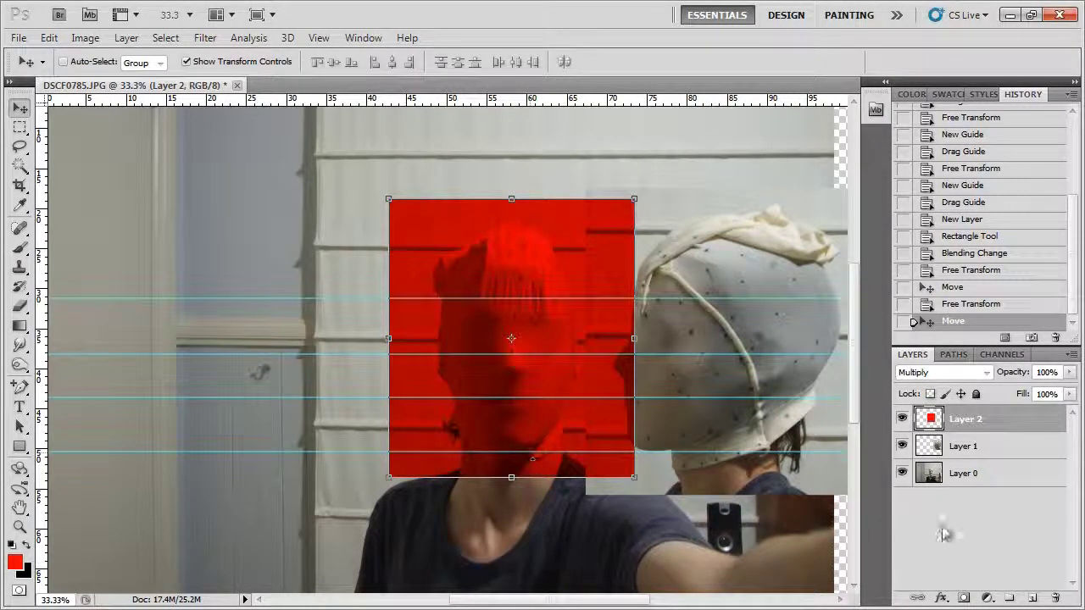
{"action": "left_click", "coordinate": [902, 445]}
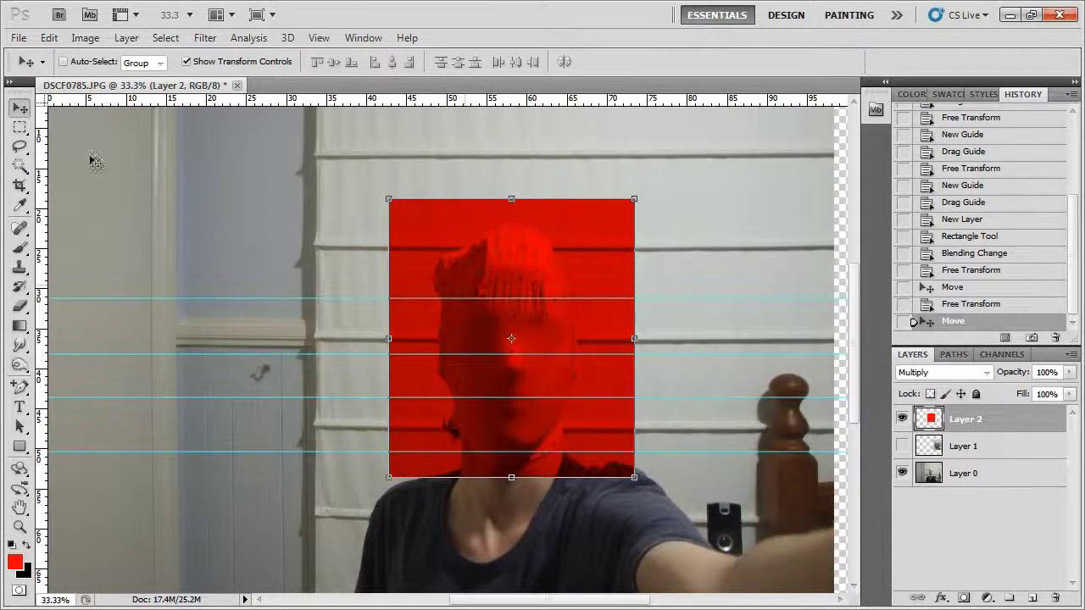
Step: Crop the canvas to the red rectangle over the front head, then hide Layer 2
{"action": "left_click", "coordinate": [20, 184]}
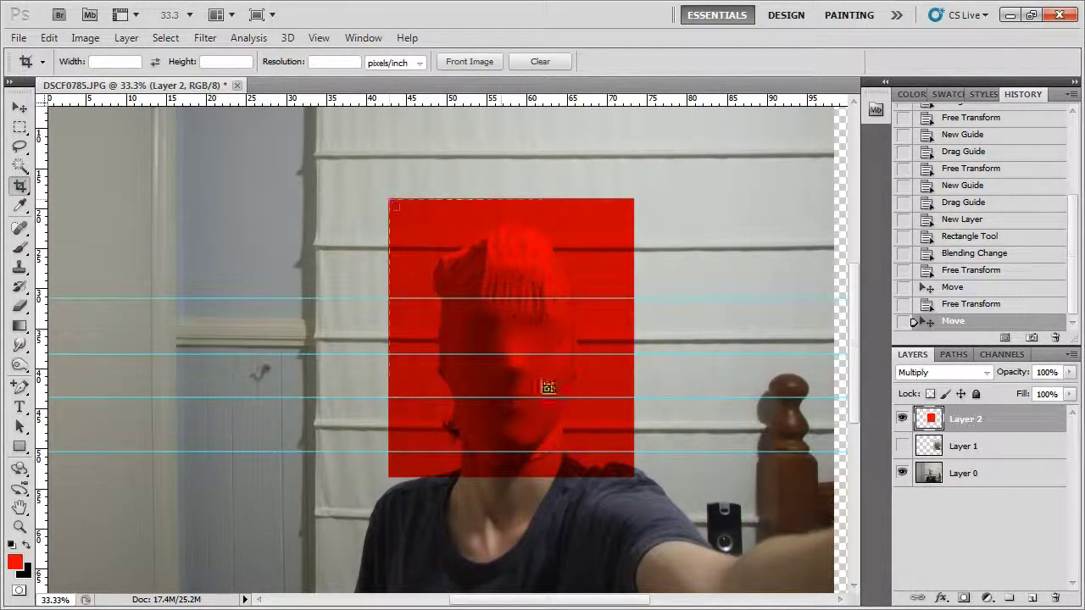
{"action": "left_click_drag", "start_coordinate": [549, 387], "coordinate": [633, 480]}
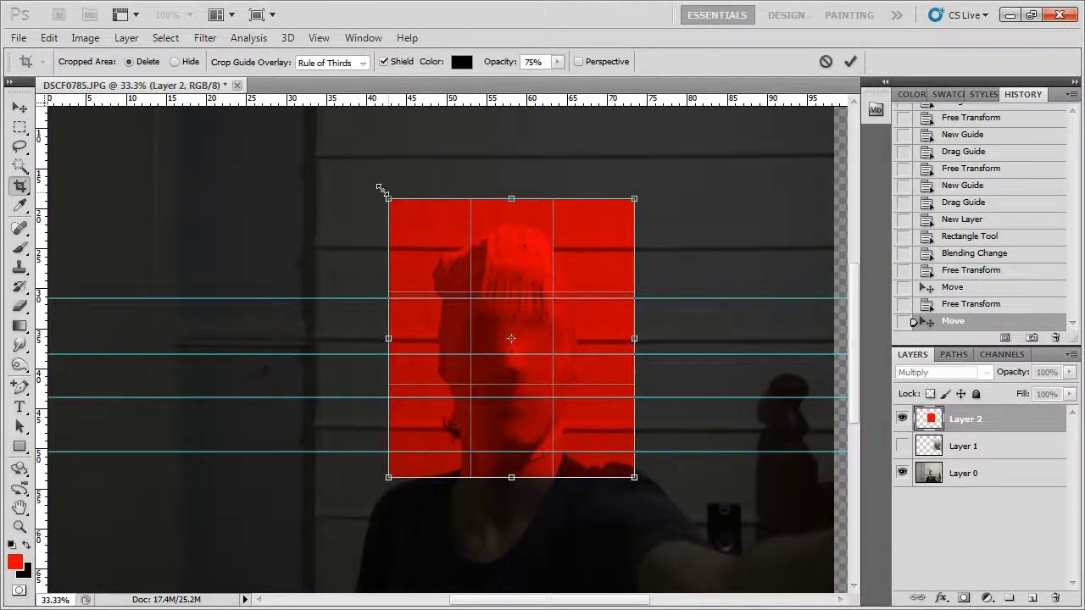
{"action": "double_click", "coordinate": [554, 332]}
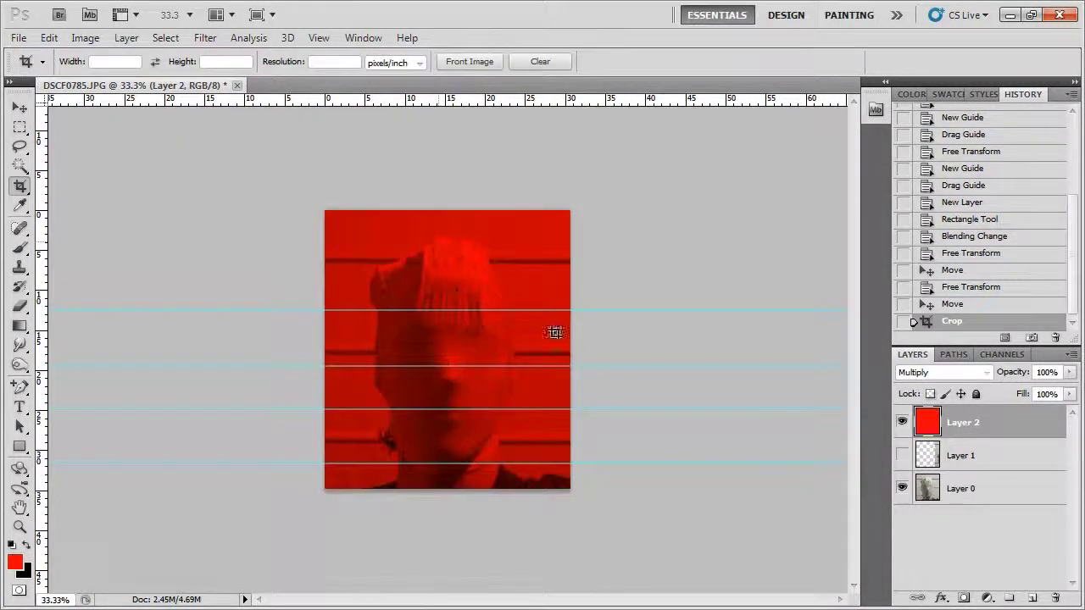
{"action": "left_click", "coordinate": [904, 423]}
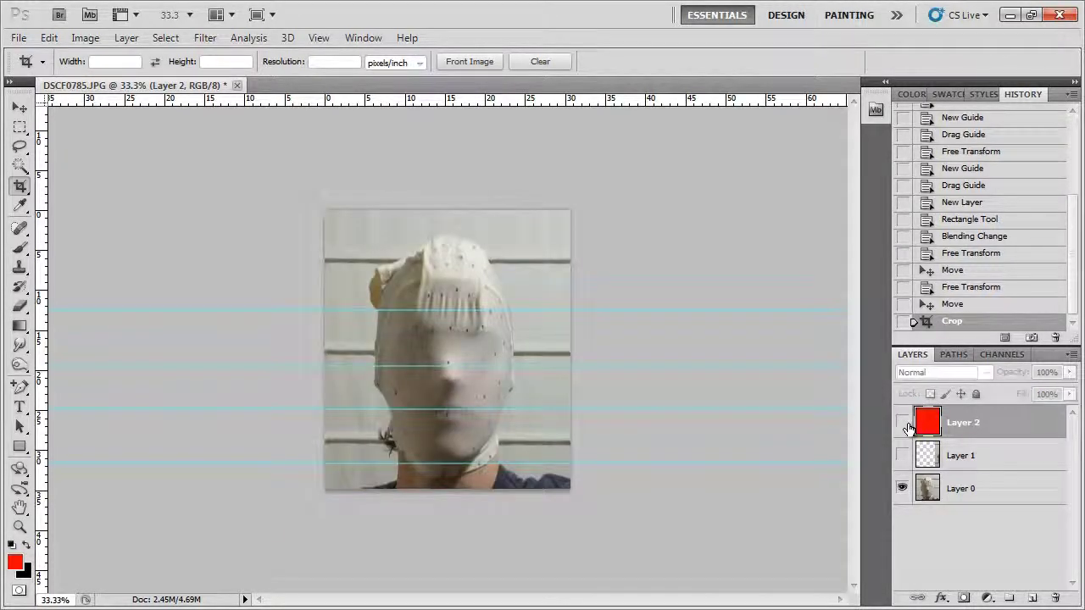
Step: Save the cropped image as 'front' in JPEG format
{"action": "key", "text": "ctrl+shift+s"}
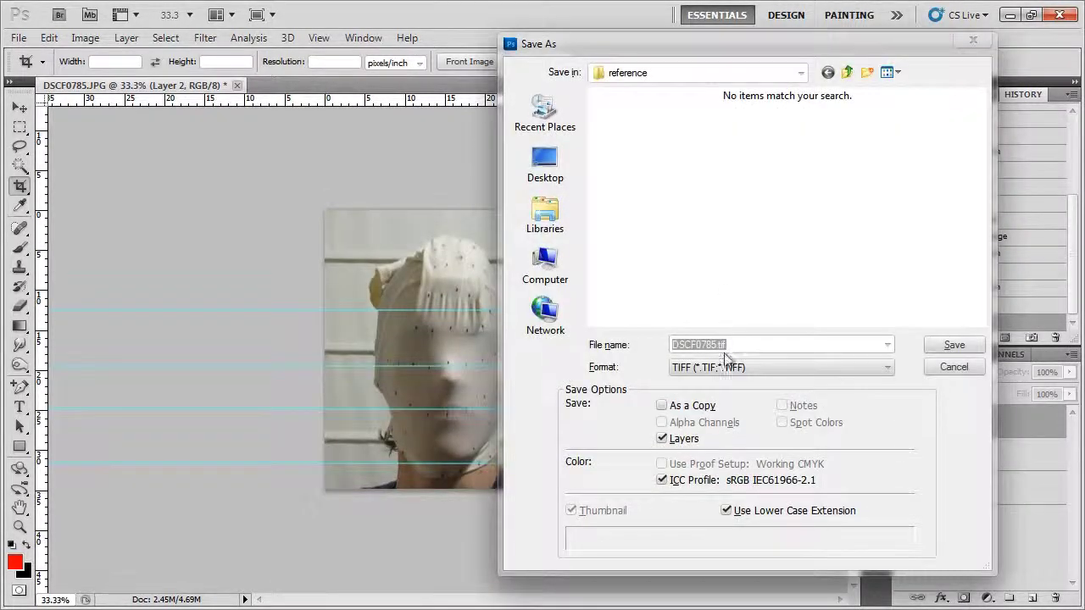
{"action": "left_click", "coordinate": [737, 367]}
{"action": "left_click", "coordinate": [695, 482]}
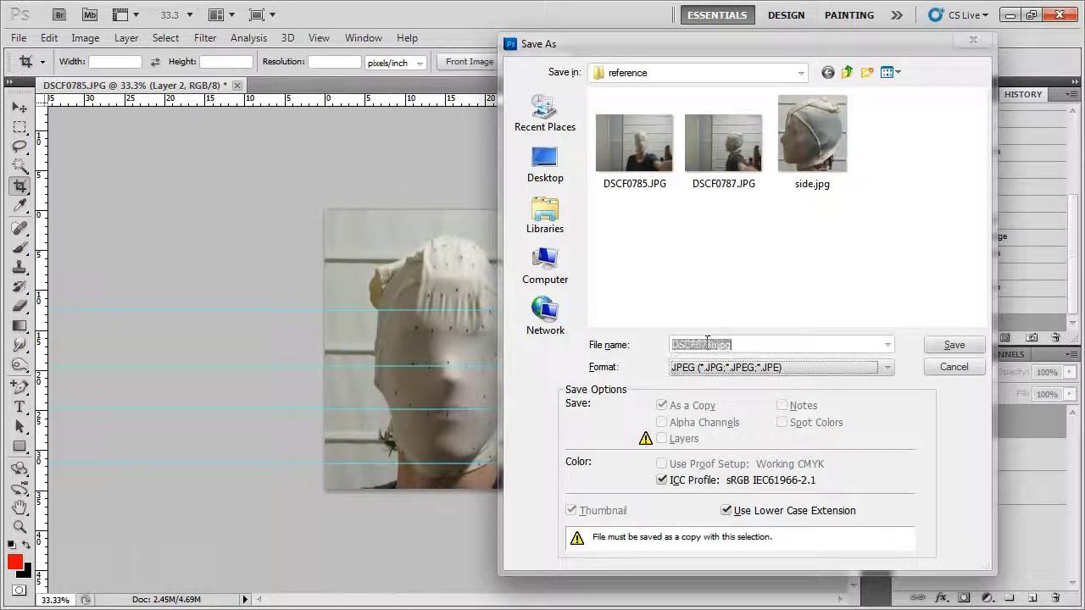
{"action": "left_click", "coordinate": [711, 344]}
{"action": "left_click_drag", "start_coordinate": [710, 344], "coordinate": [623, 351]}
{"action": "type", "text": "f"}
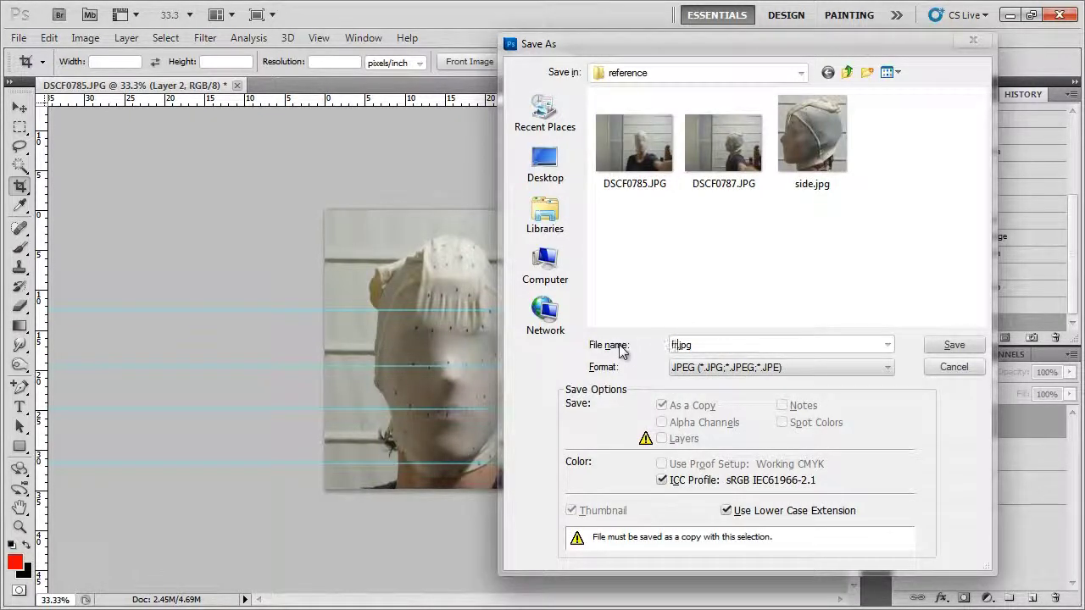
{"action": "type", "text": "ront"}
{"action": "left_click", "coordinate": [941, 347]}
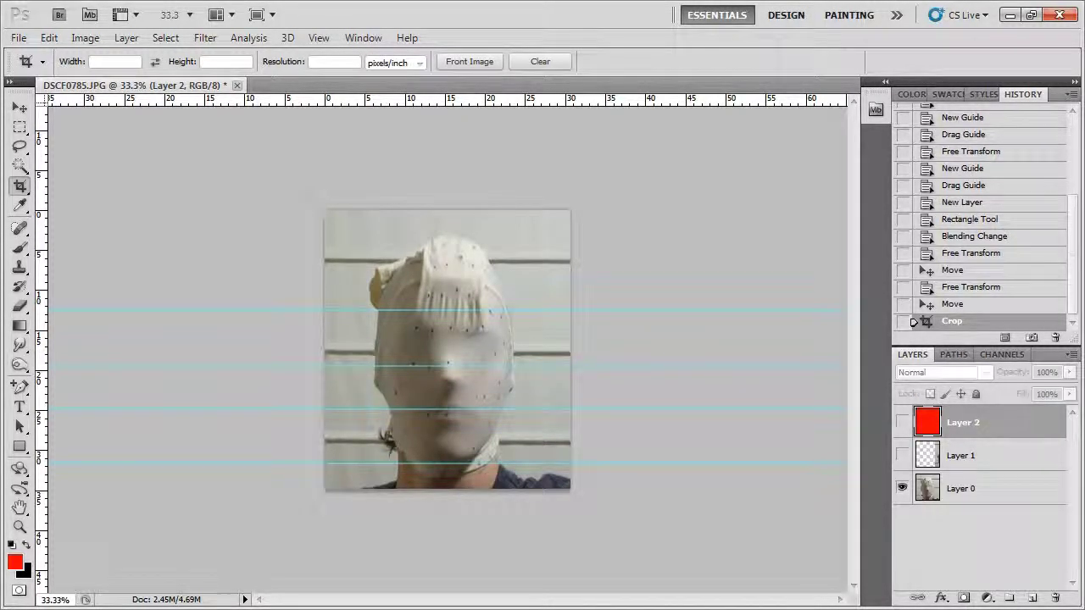
Step: Maximize the reference photos folder and show its files in Details view
{"action": "key", "text": "alt+Tab"}
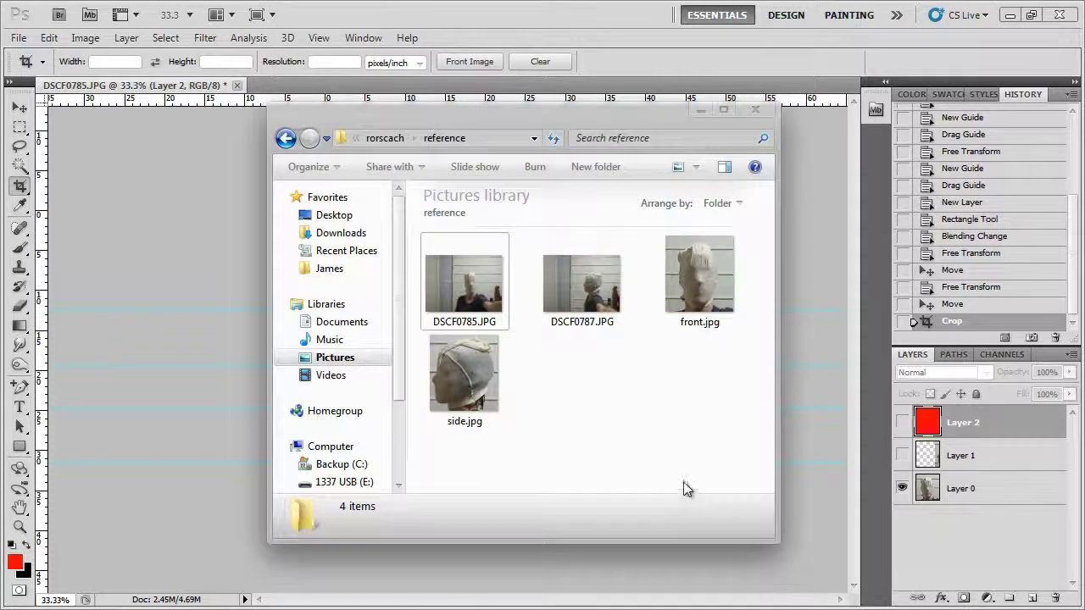
{"action": "left_click", "coordinate": [705, 329]}
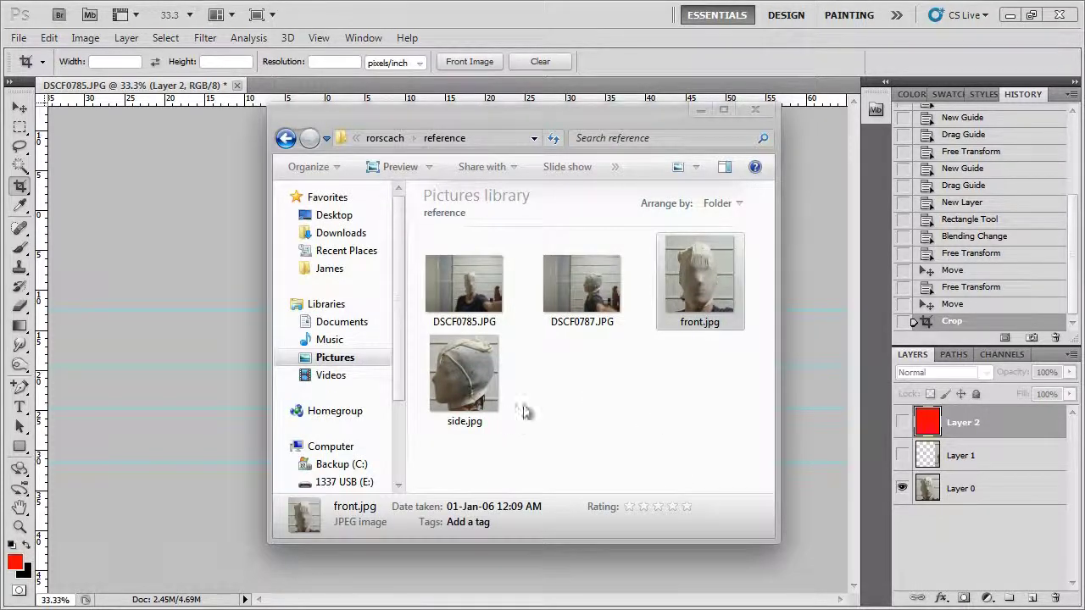
{"action": "left_click", "coordinate": [678, 167]}
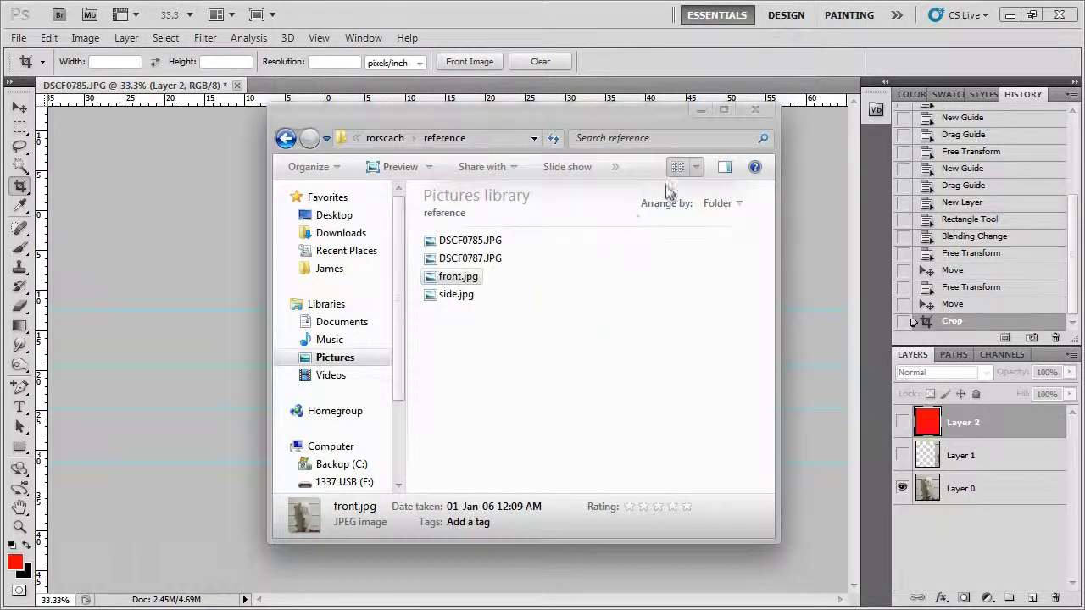
{"action": "left_click", "coordinate": [722, 110]}
{"action": "left_click", "coordinate": [1005, 60]}
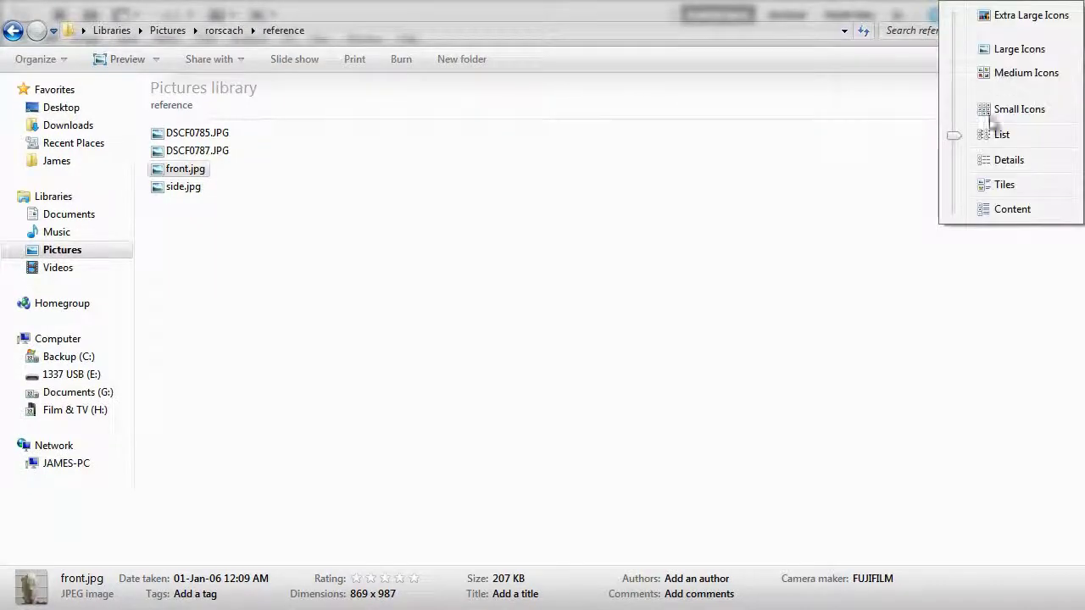
{"action": "left_click", "coordinate": [1005, 160]}
{"action": "left_click", "coordinate": [644, 311]}
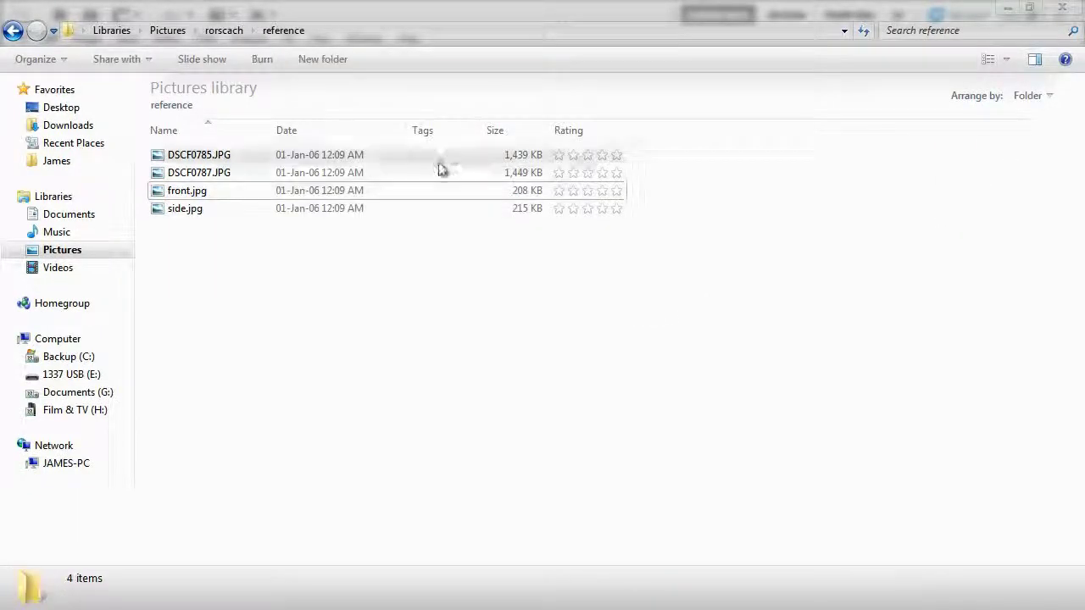
Step: Compare front.jpg (869 x 987) and side.jpg details, then open front.jpg in Photo Viewer
{"action": "left_click", "coordinate": [211, 194]}
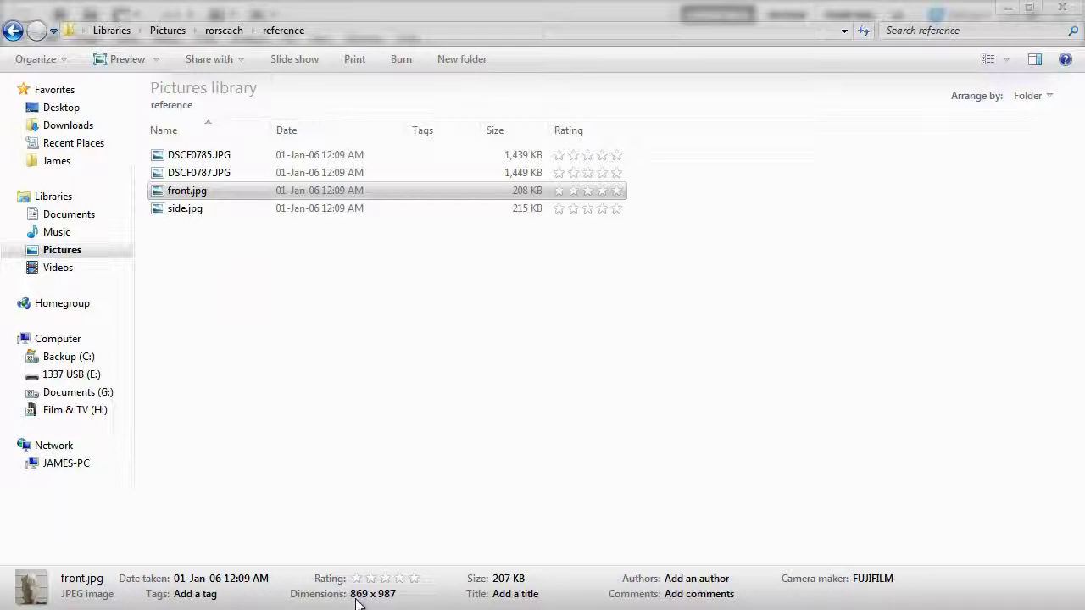
{"action": "left_click", "coordinate": [209, 210]}
{"action": "left_click", "coordinate": [207, 194]}
{"action": "double_click", "coordinate": [207, 192]}
Step: Flip repeatedly between front.jpg and side.jpg to compare them, then close Photo Viewer
{"action": "key", "text": "Right"}
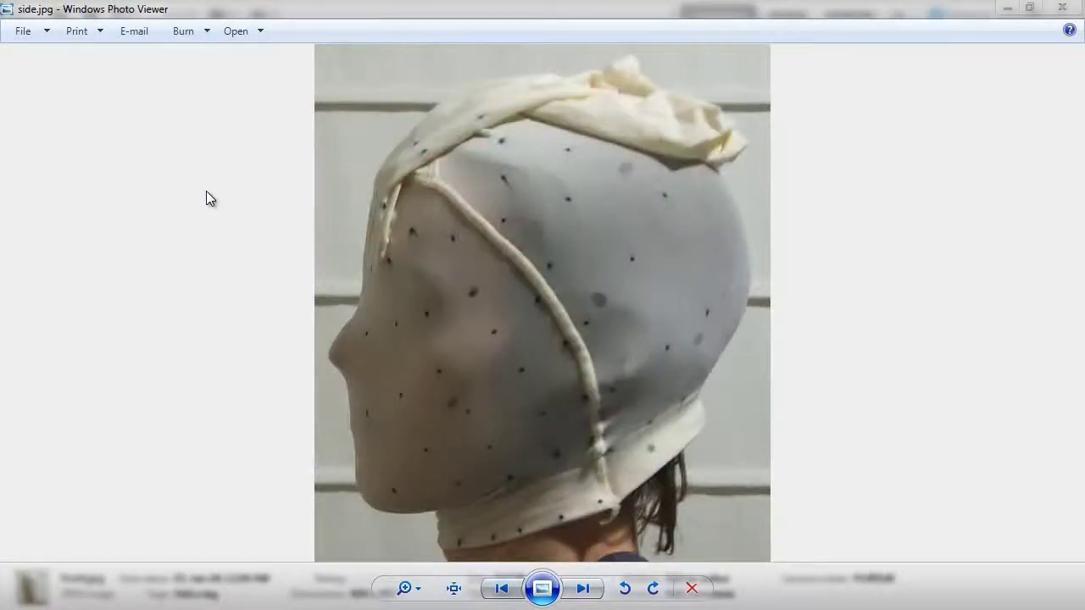
{"action": "key", "text": "Left"}
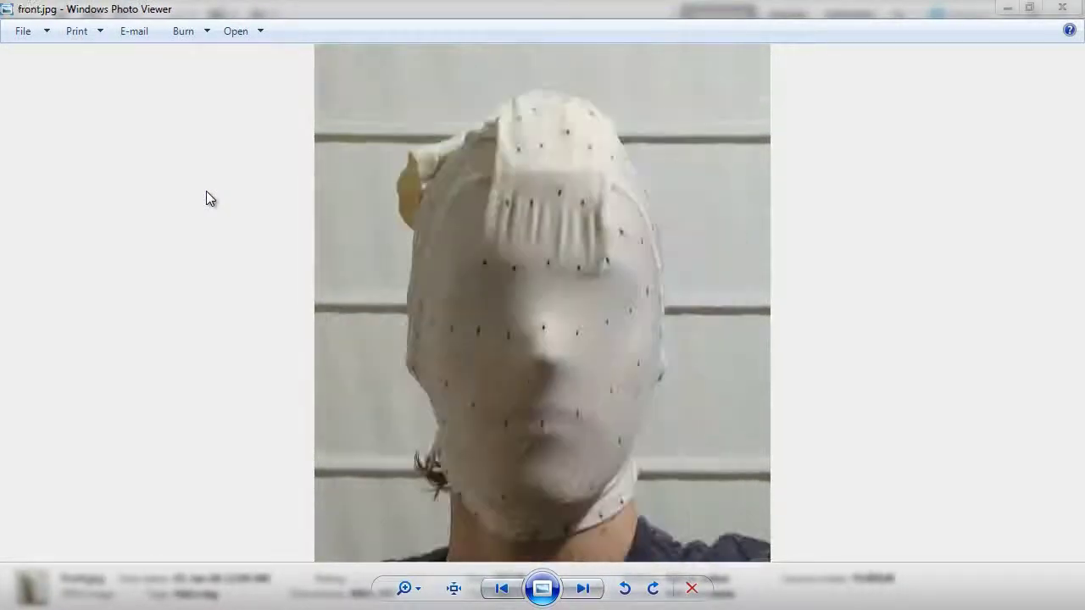
{"action": "key", "text": "Right"}
{"action": "key", "text": "Left"}
{"action": "key", "text": "Right"}
{"action": "key", "text": "Left"}
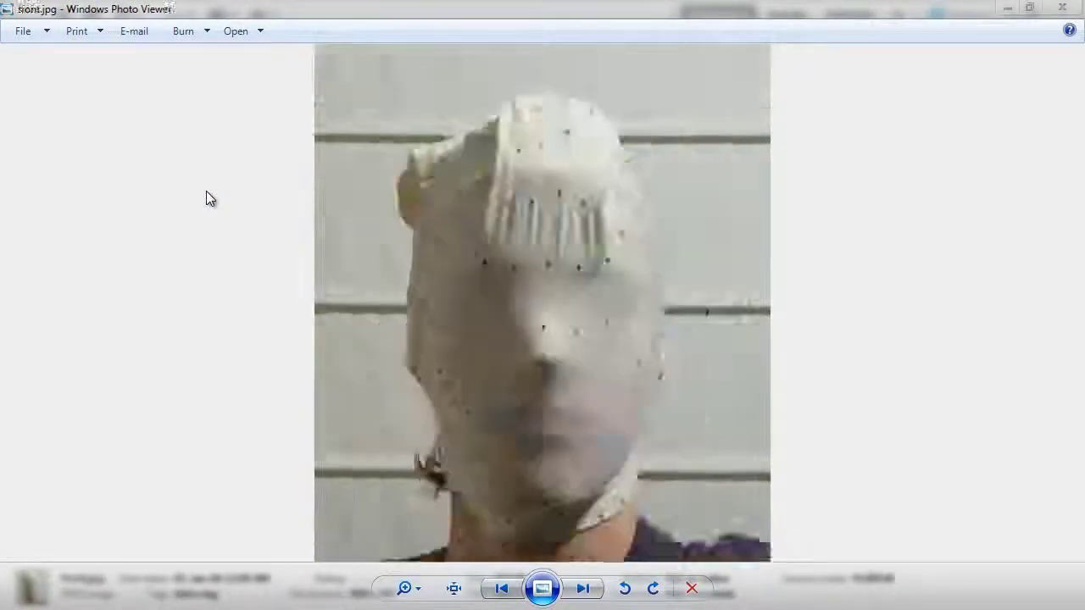
{"action": "key", "text": "Right"}
{"action": "key", "text": "Left"}
{"action": "key", "text": "Right"}
{"action": "key", "text": "Left"}
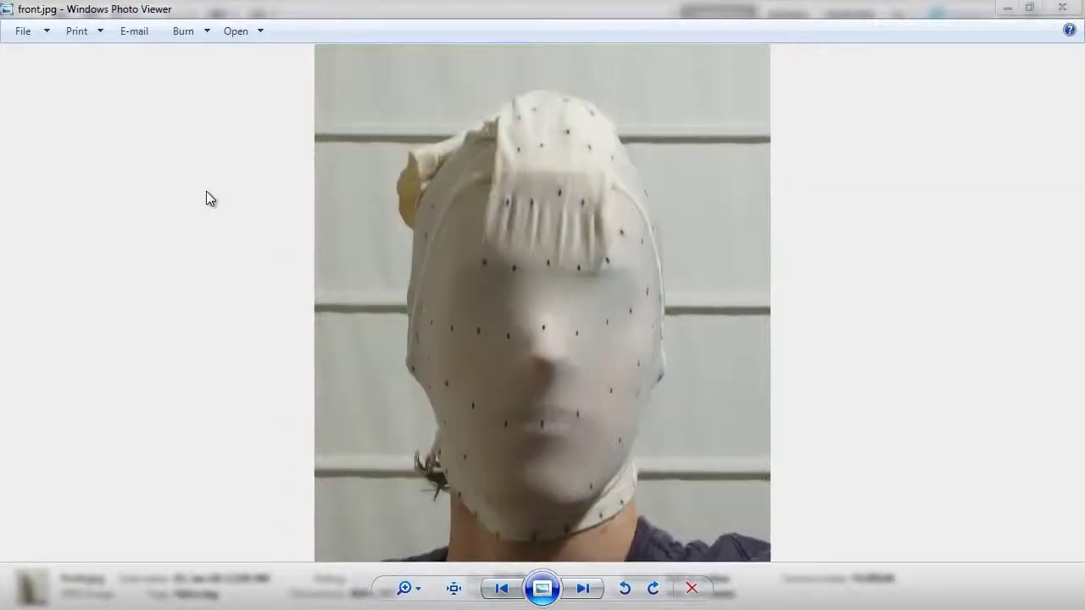
{"action": "key", "text": "Right"}
{"action": "key", "text": "Left"}
{"action": "key", "text": "Right"}
{"action": "key", "text": "Left"}
{"action": "left_click", "coordinate": [1049, 8]}
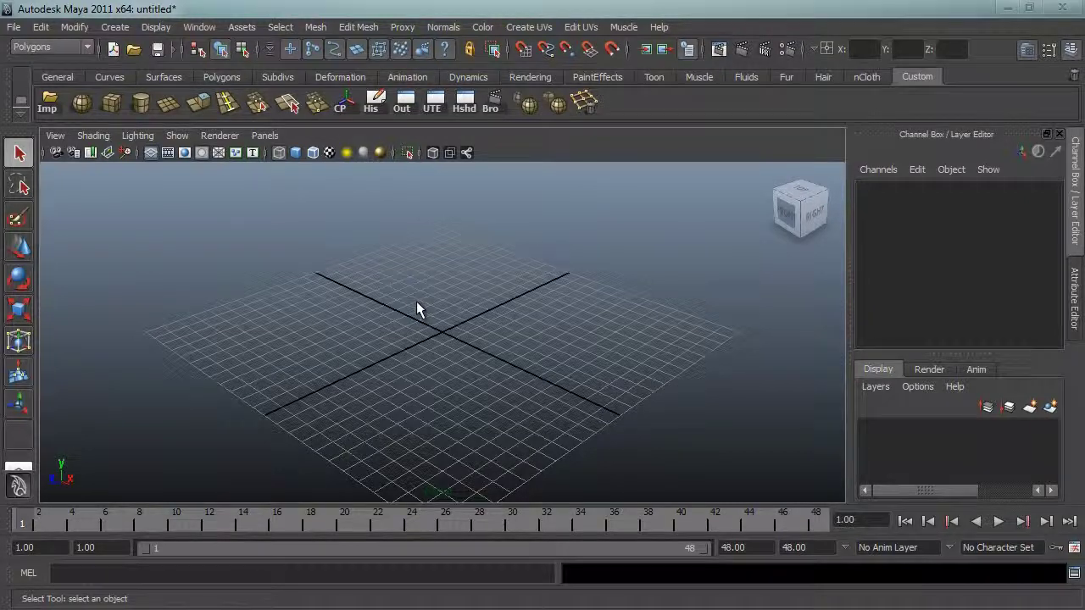
Step: In the four-view layout, import front.jpg as the front view's image plane
{"action": "key", "text": "space"}
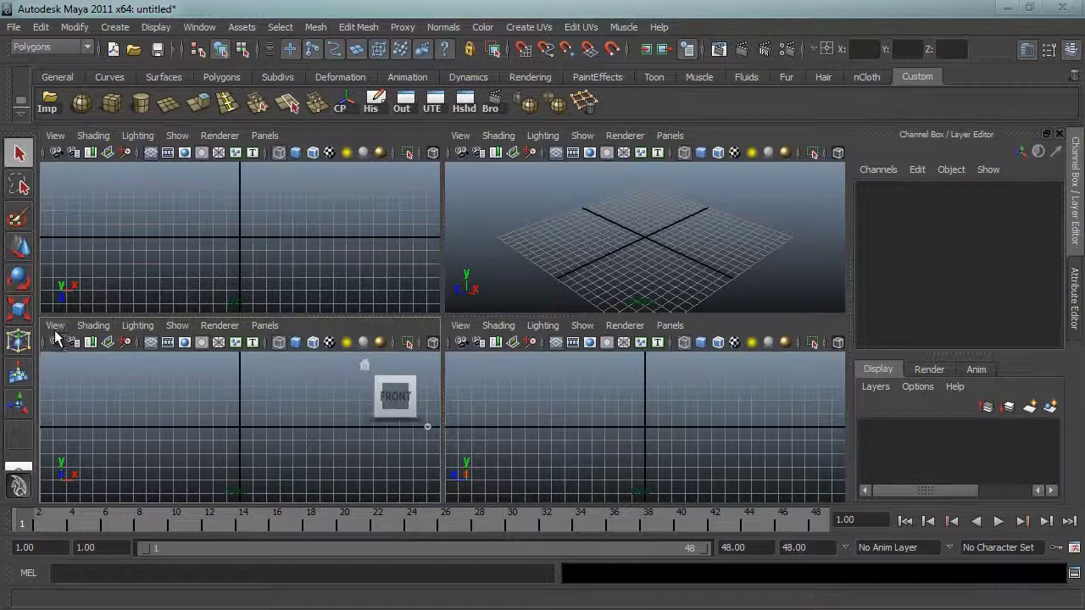
{"action": "left_click", "coordinate": [55, 330]}
{"action": "mouse_move", "coordinate": [88, 562]}
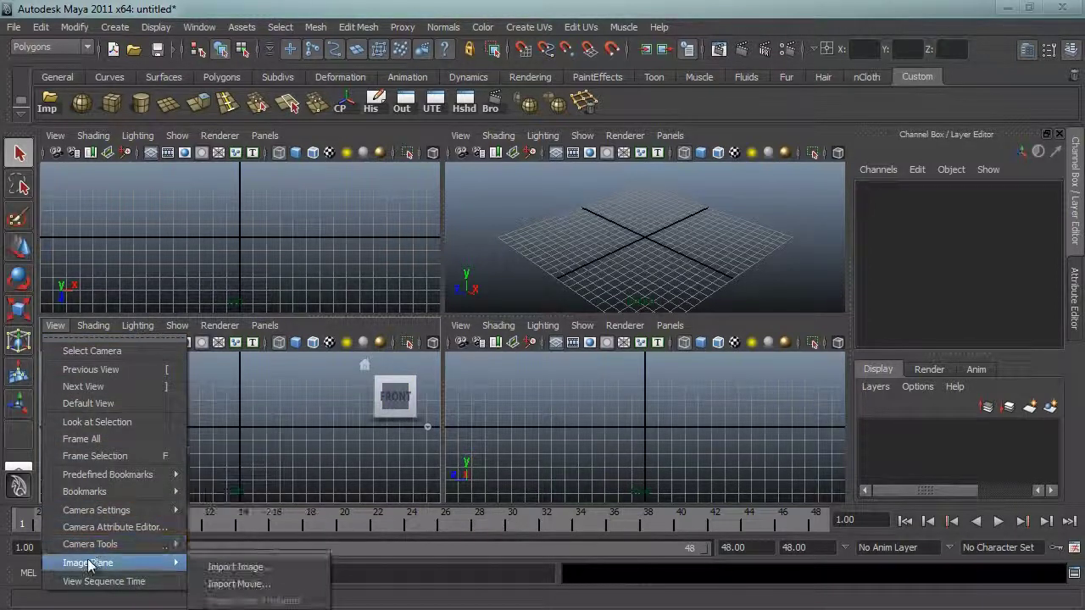
{"action": "left_click", "coordinate": [226, 569]}
{"action": "double_click", "coordinate": [258, 201]}
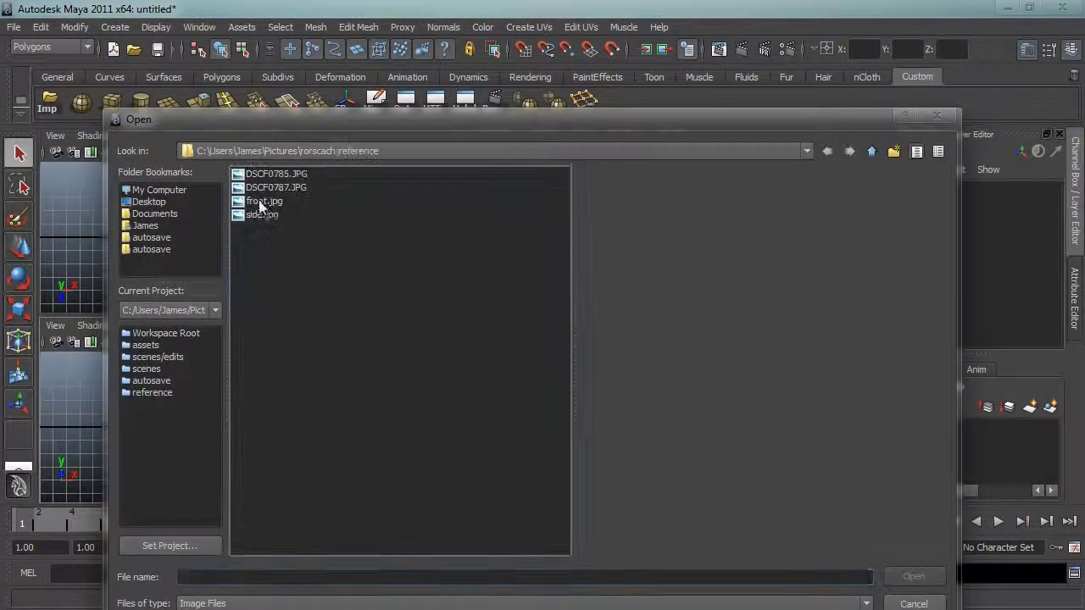
{"action": "double_click", "coordinate": [261, 201]}
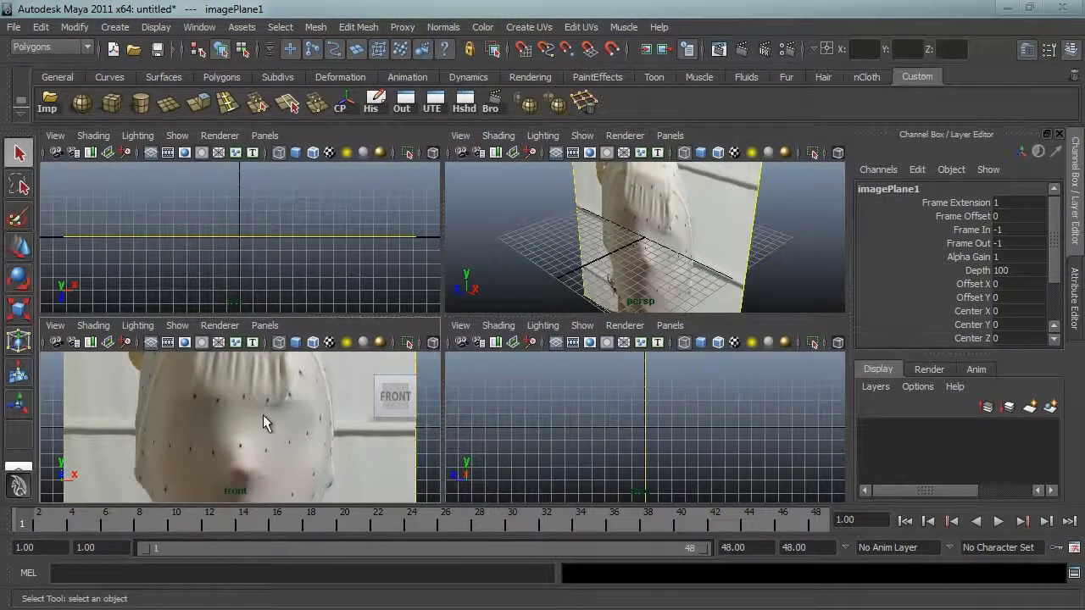
Step: Set imagePlane1's display to in all views
{"action": "left_click", "coordinate": [1072, 307]}
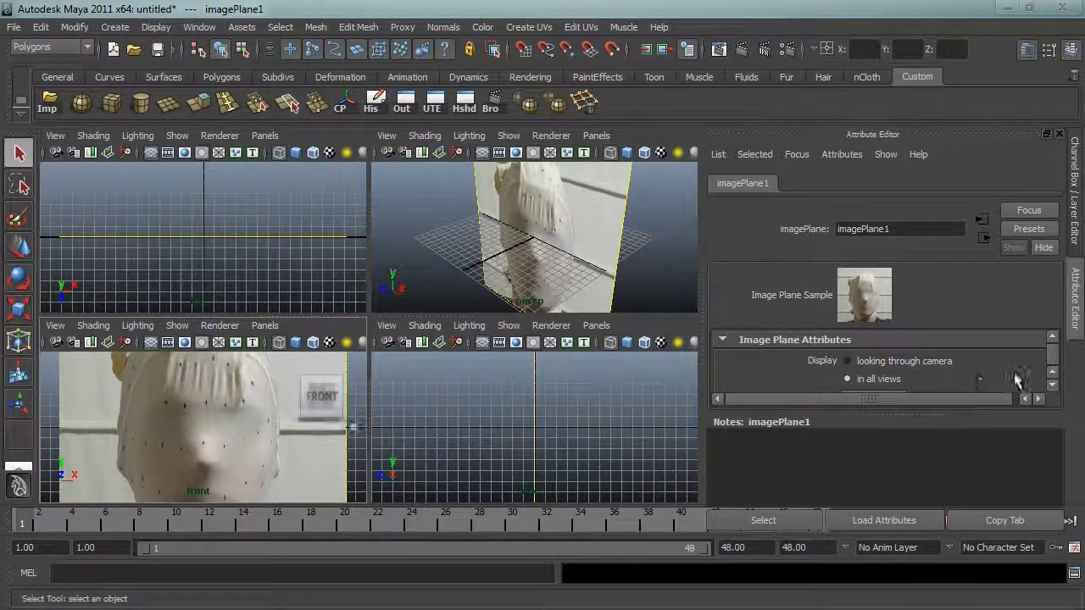
{"action": "left_click", "coordinate": [932, 363]}
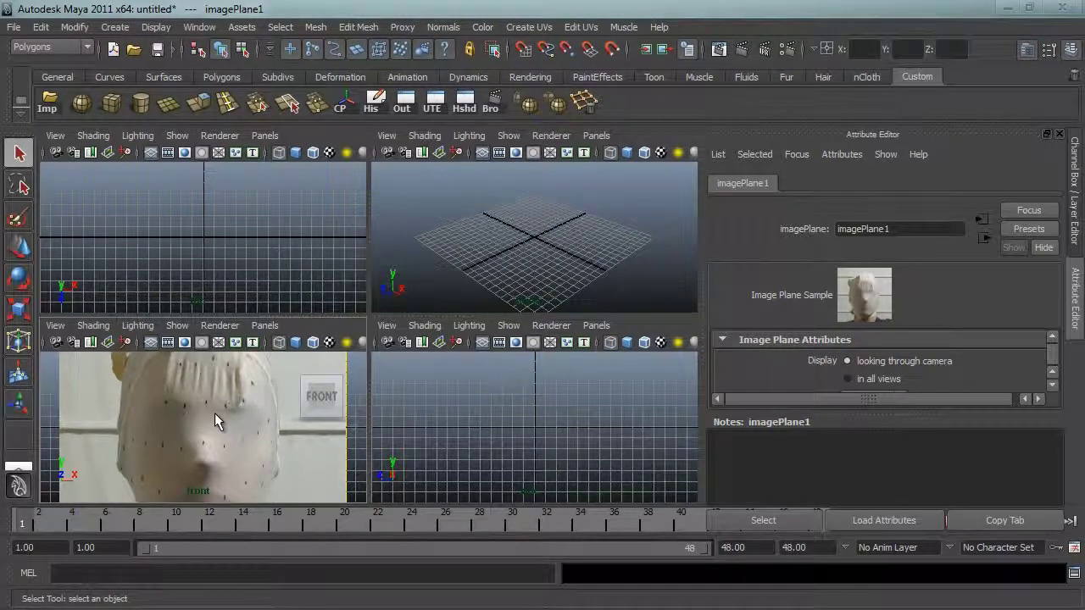
{"action": "left_click", "coordinate": [868, 383]}
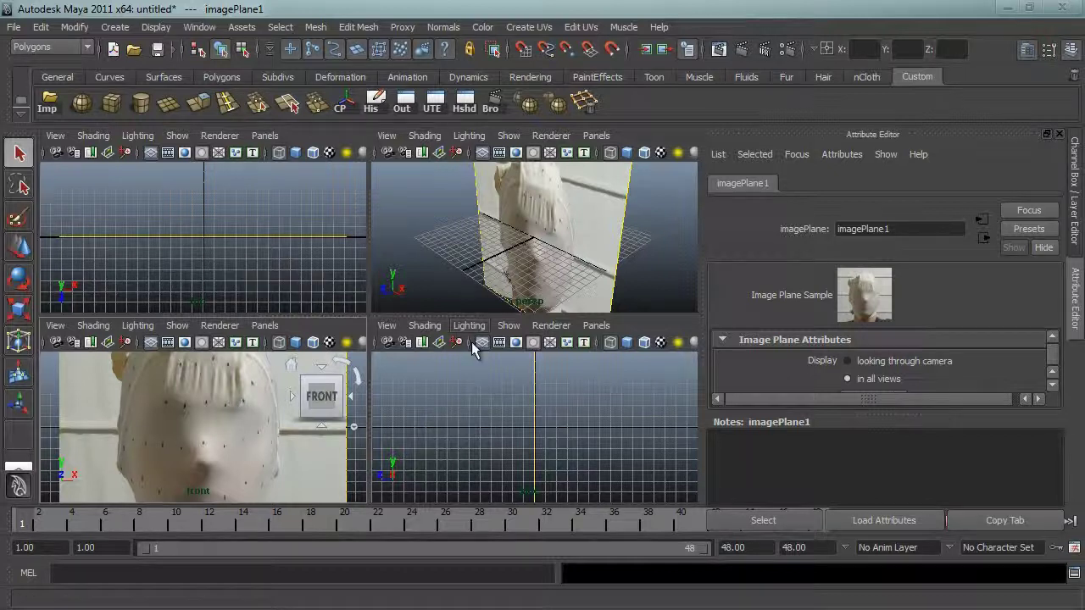
{"action": "left_click", "coordinate": [428, 403]}
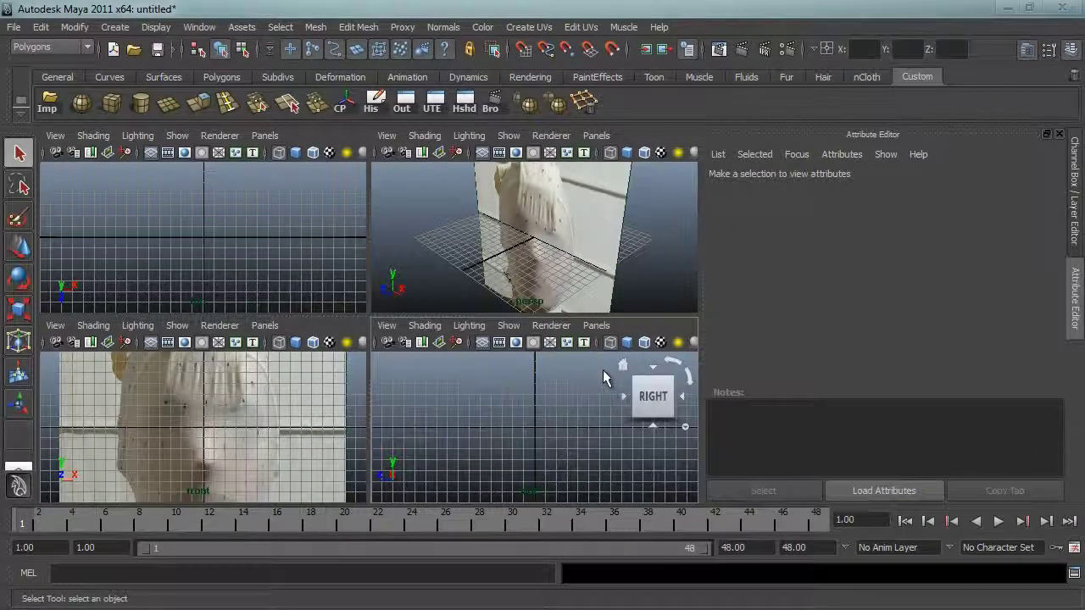
Step: Import side.jpg as the side view's image plane, then maximize the perspective panel
{"action": "left_click", "coordinate": [387, 325]}
{"action": "mouse_move", "coordinate": [414, 562]}
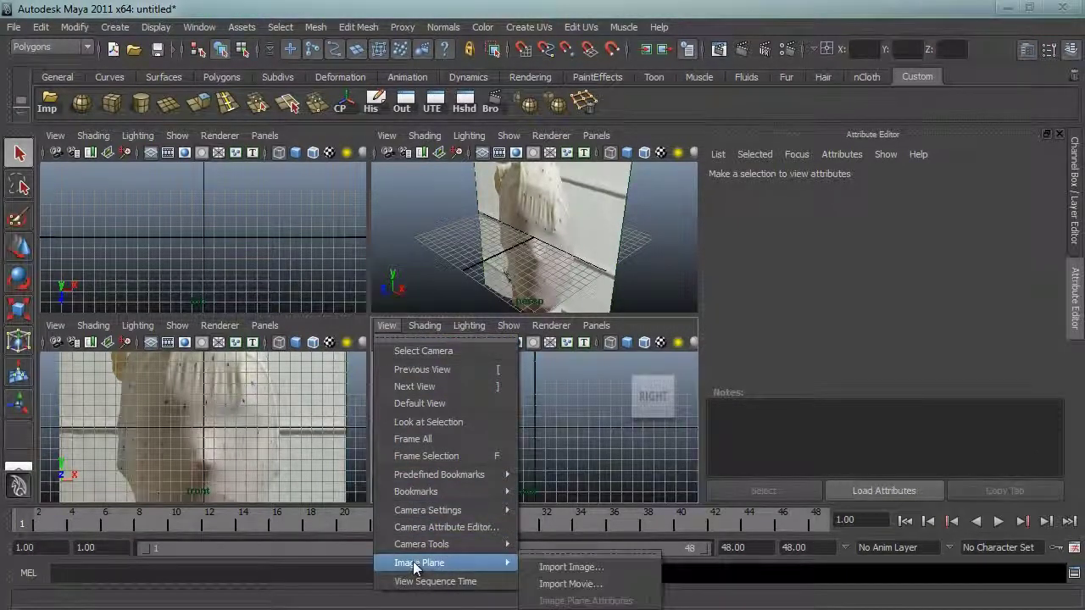
{"action": "left_click", "coordinate": [563, 564]}
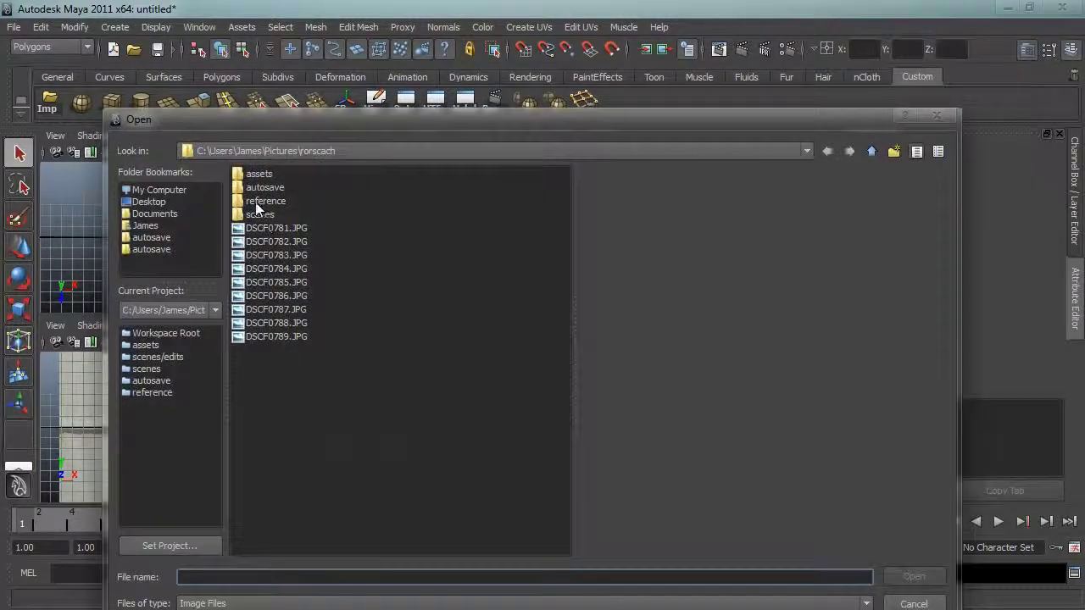
{"action": "double_click", "coordinate": [255, 201]}
{"action": "double_click", "coordinate": [255, 212]}
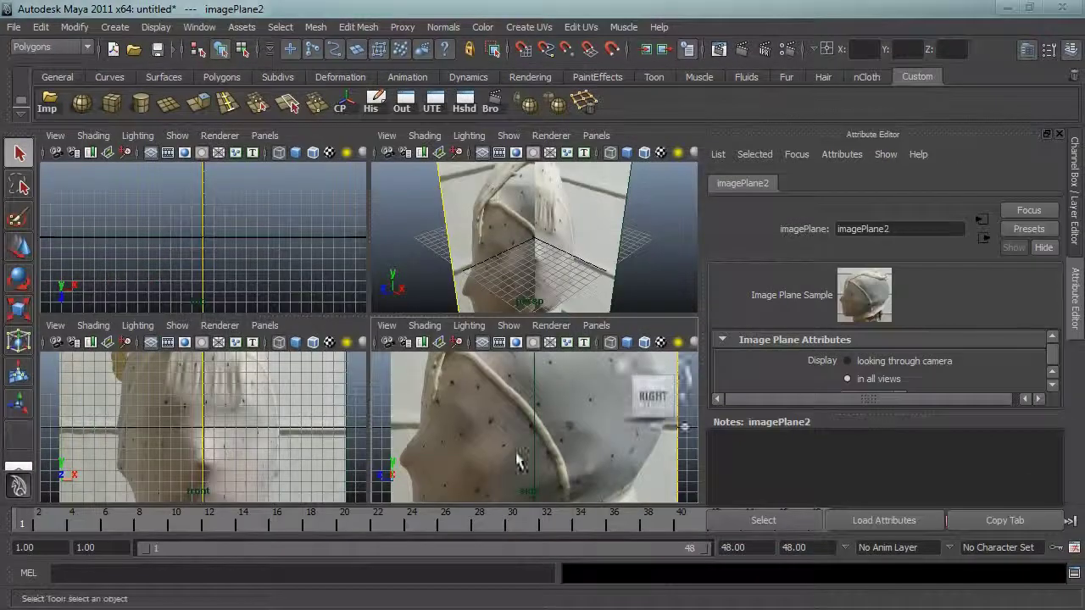
{"action": "left_click", "coordinate": [426, 227]}
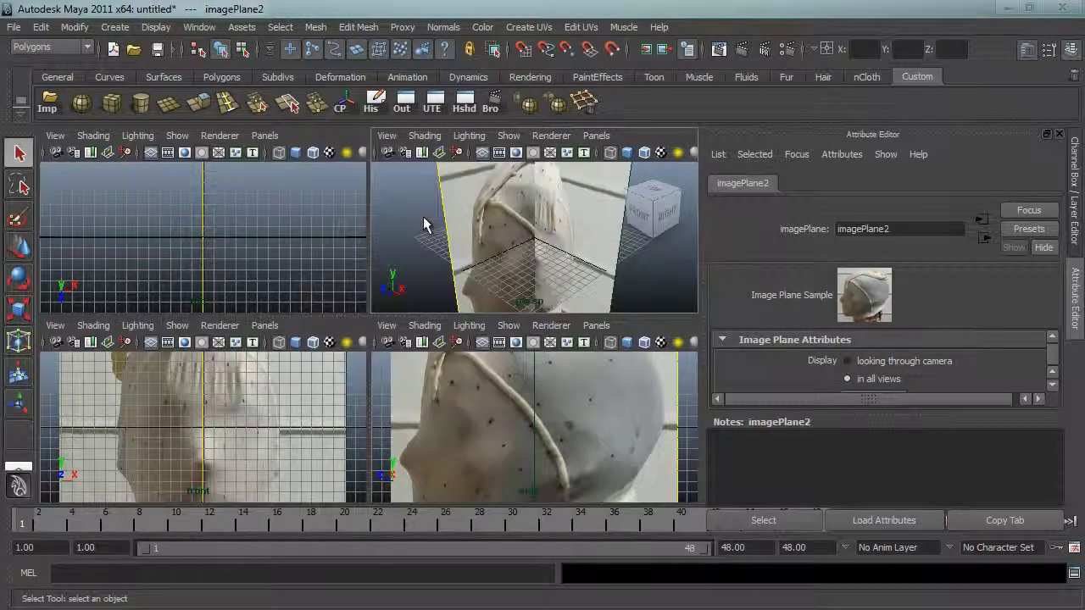
{"action": "key", "text": "space"}
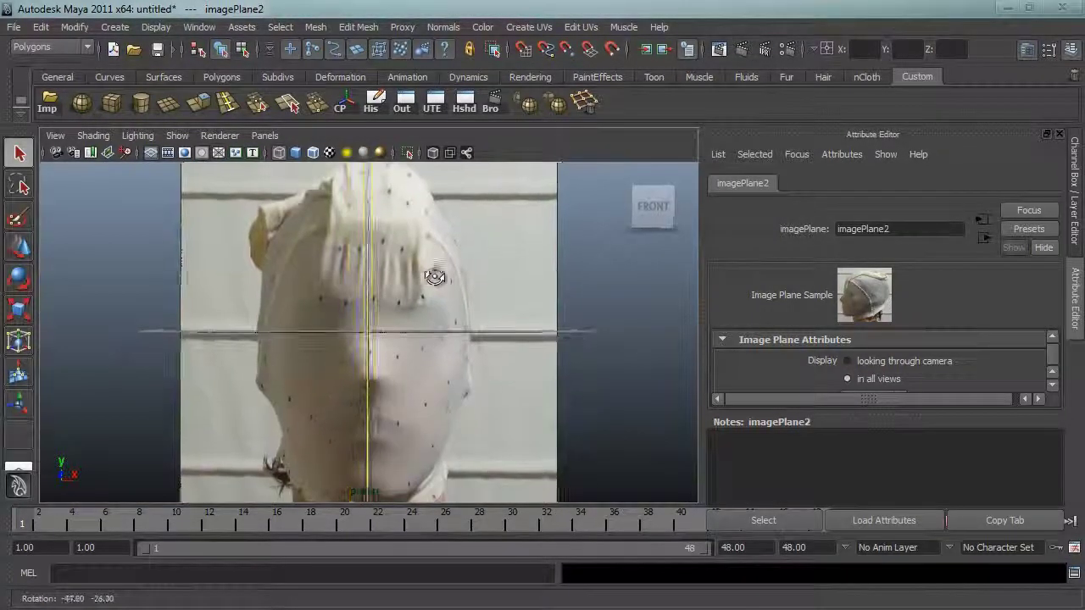